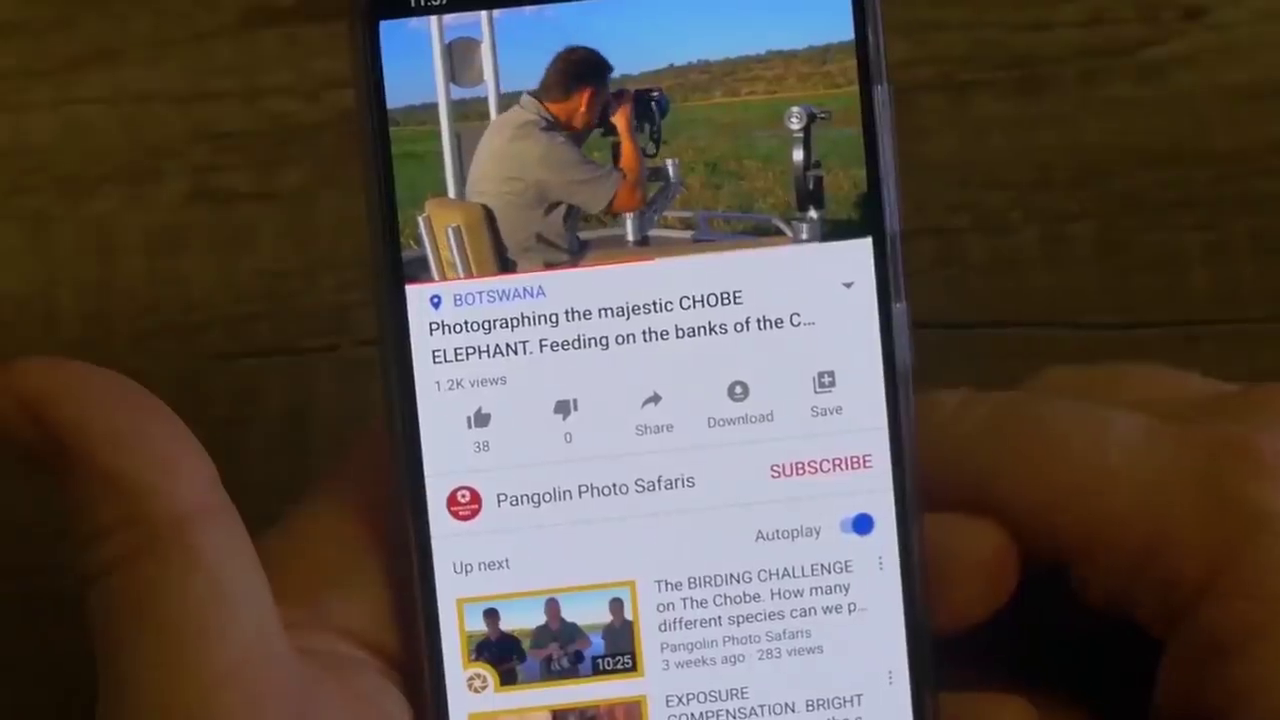
Step: Subscribe to the Pangolin Photo Safaris channel and set its notifications bell to All
left_click(818, 464)
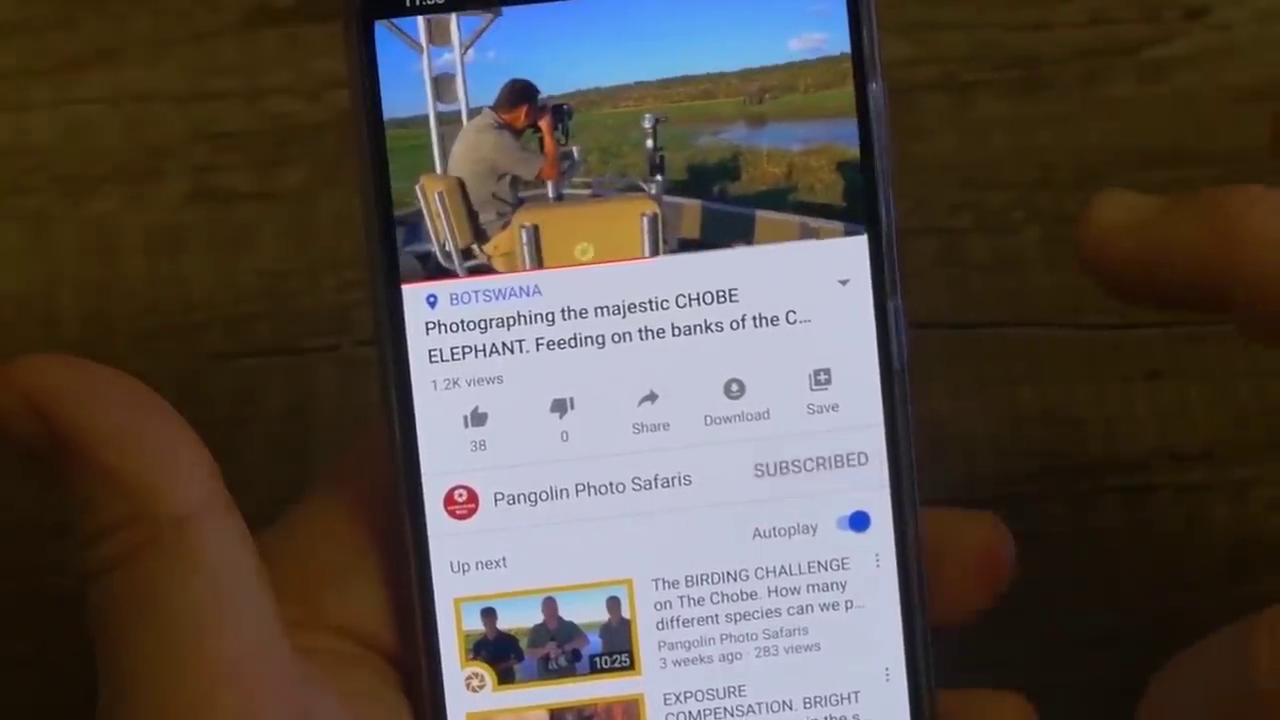
left_click(858, 463)
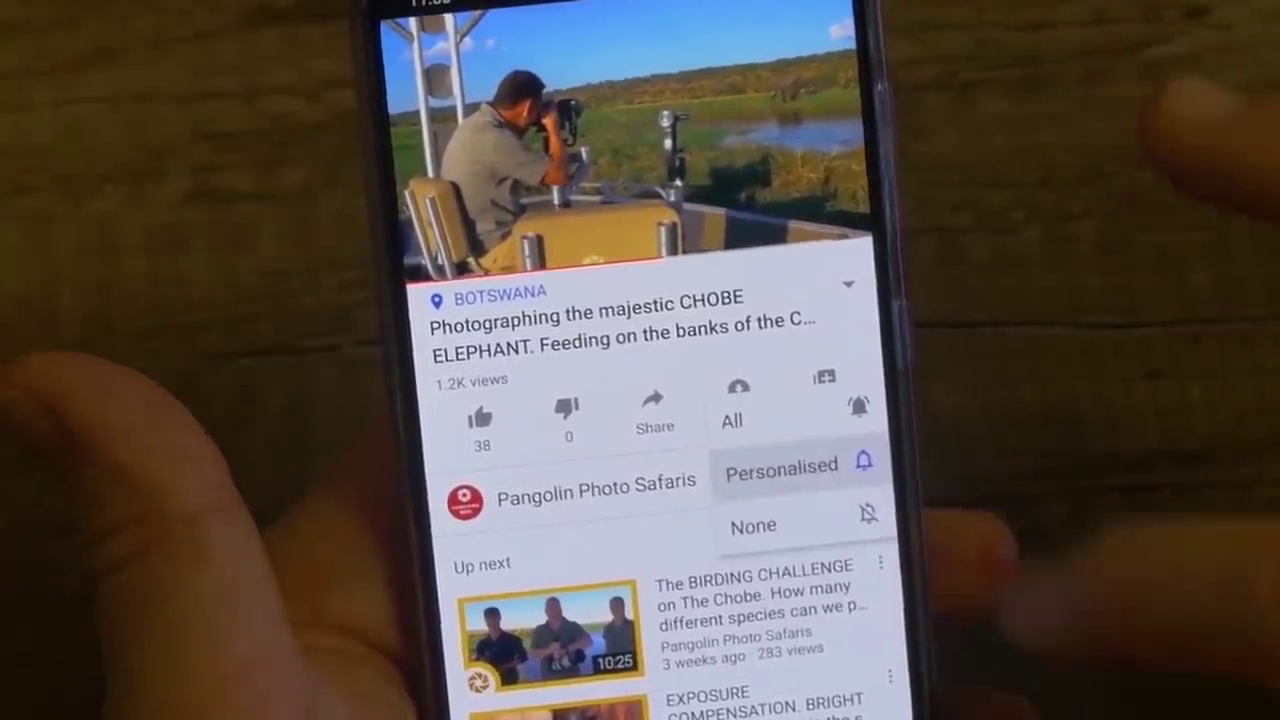
left_click(728, 419)
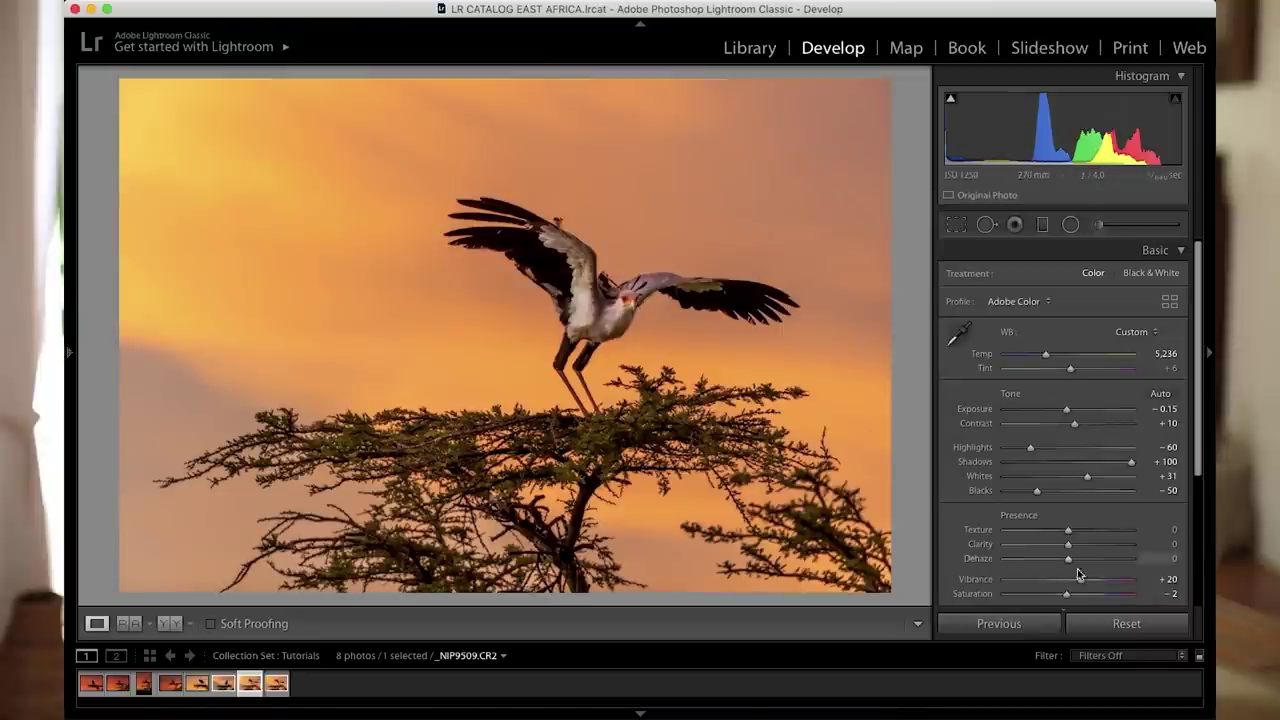
Step: Reset the Basic panel so Exposure, Highlights and Shadows return to zero
left_click(1117, 622)
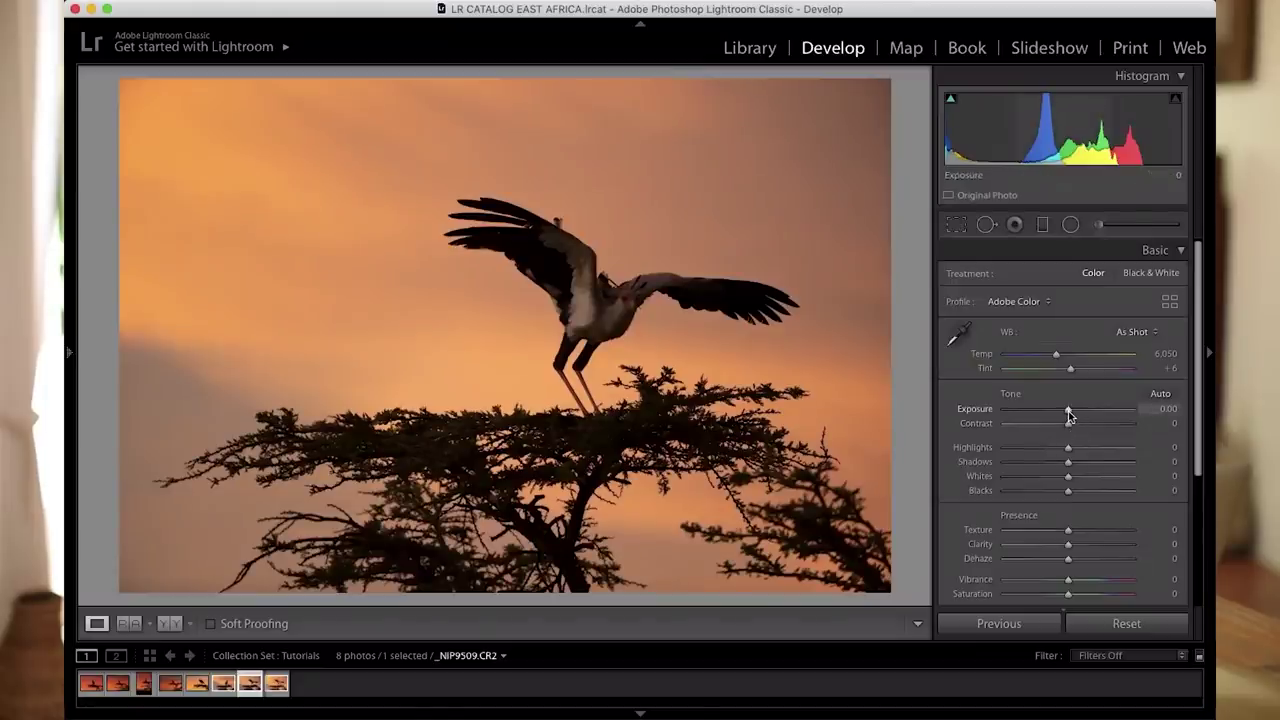
Step: Set Exposure to −0.15, Shadows to +100 and Highlights to −60 in the Basic panel
left_click_drag(1068, 411, 1066, 411)
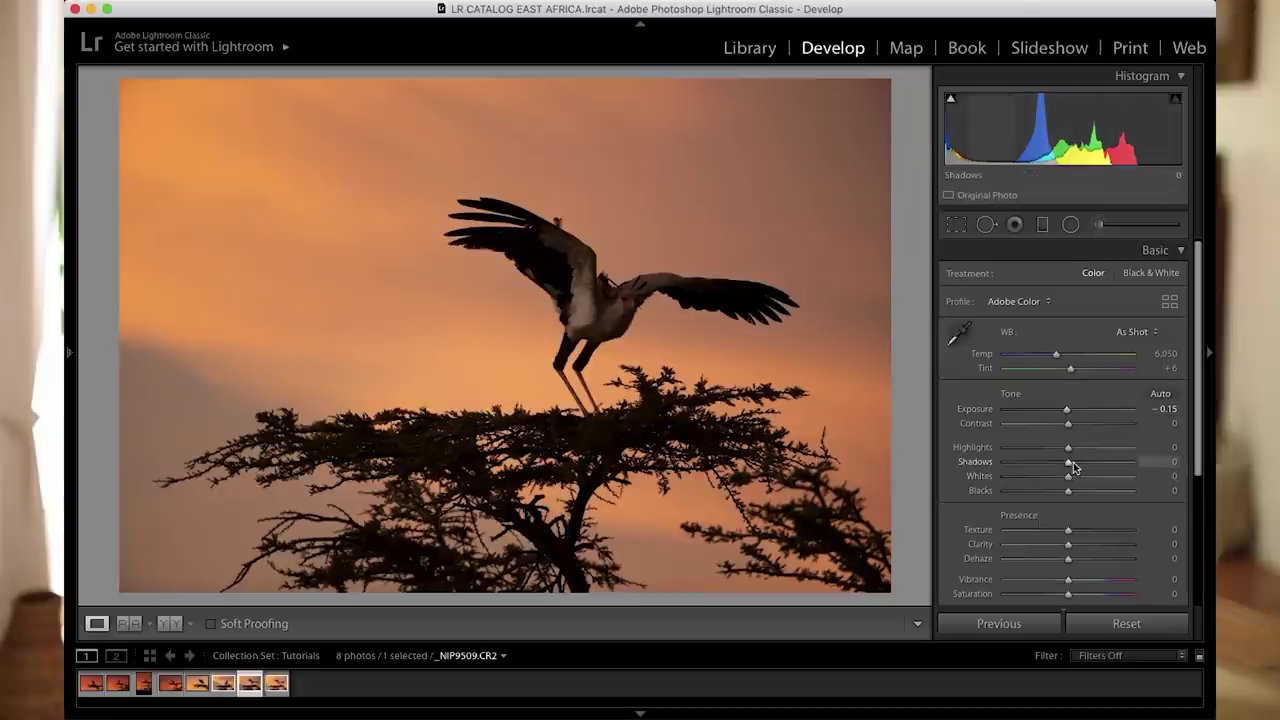
left_click_drag(1069, 467, 1140, 468)
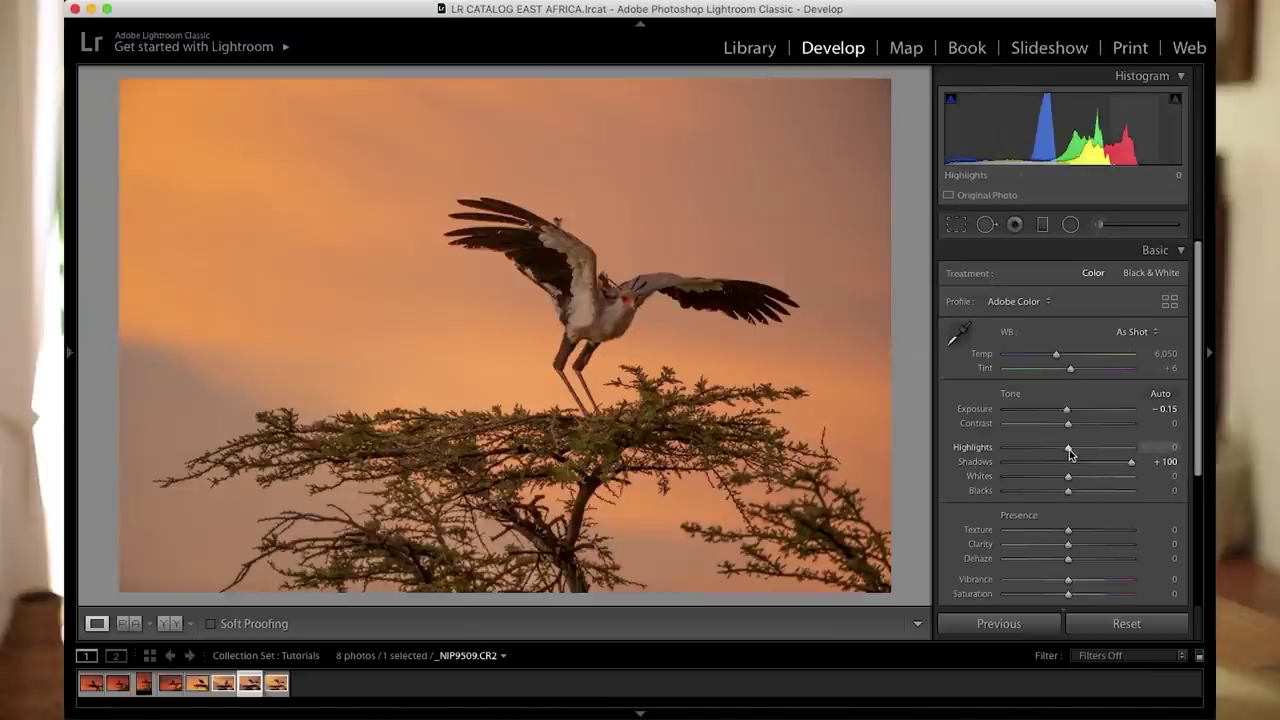
left_click_drag(1069, 455, 1032, 455)
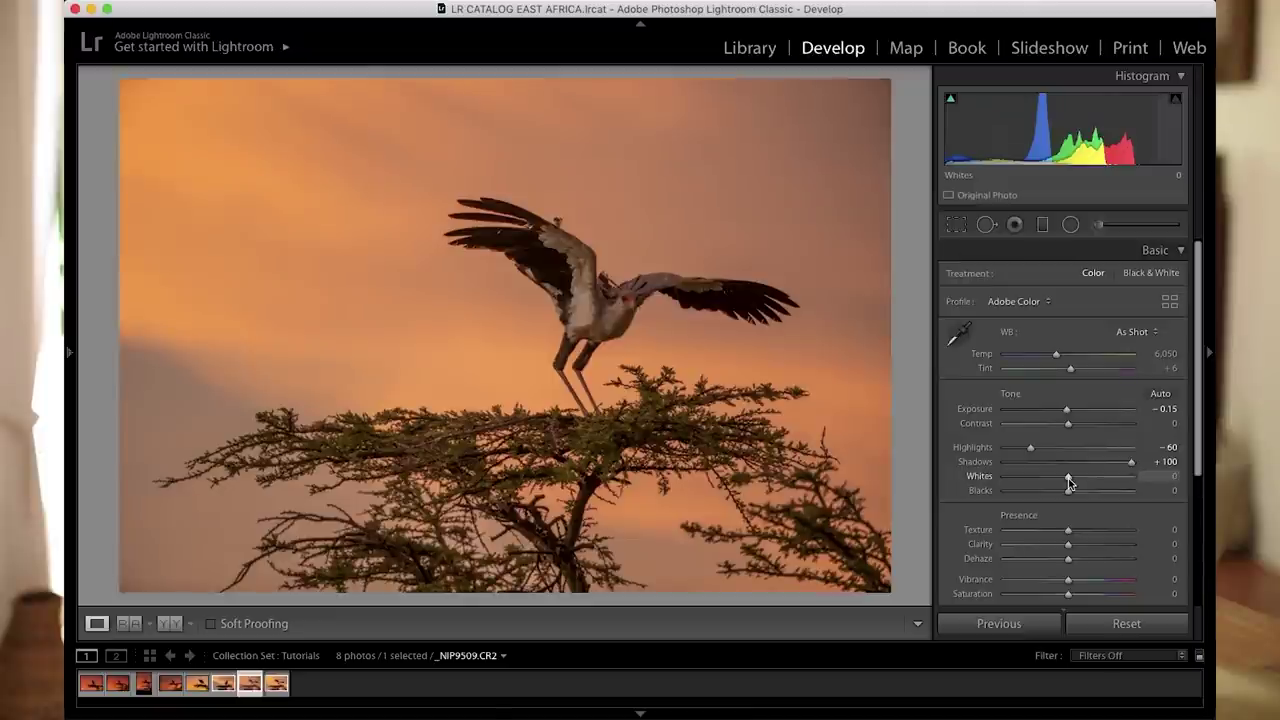
Step: Set Whites to +30 and Blacks to −50 to deepen the tree silhouette
left_click_drag(1068, 478, 1089, 483)
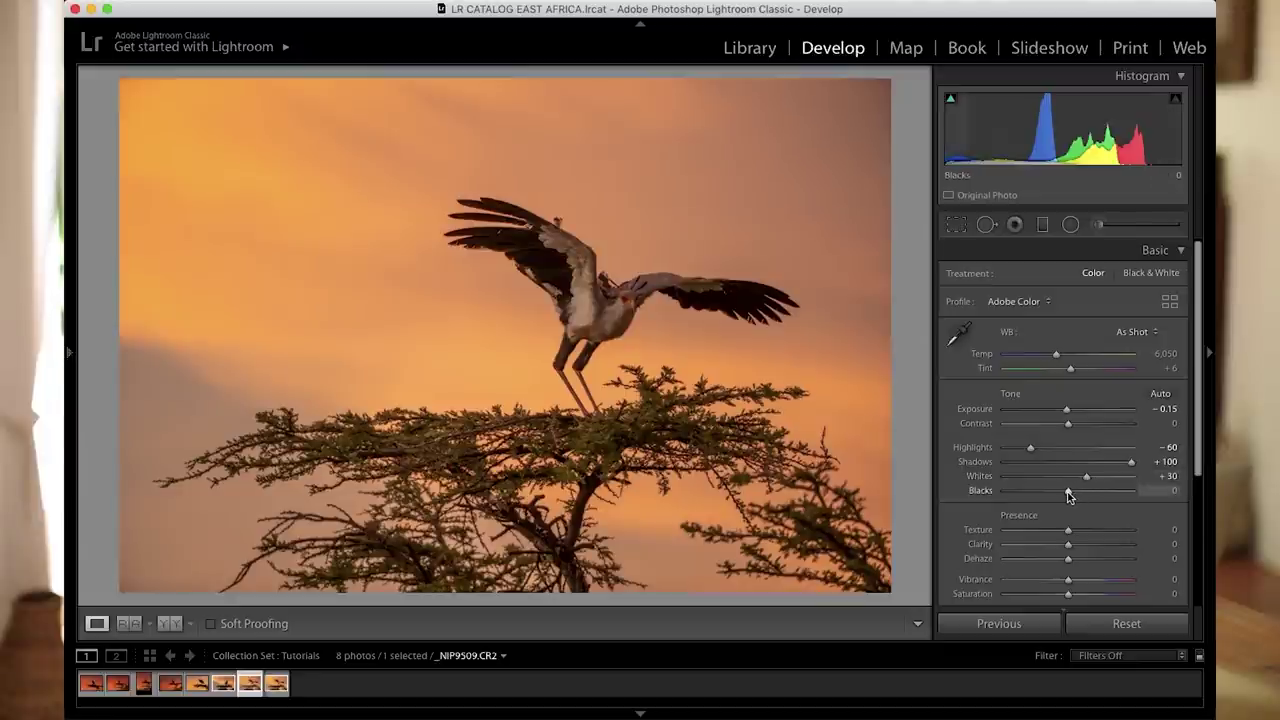
left_click_drag(1068, 494, 1036, 497)
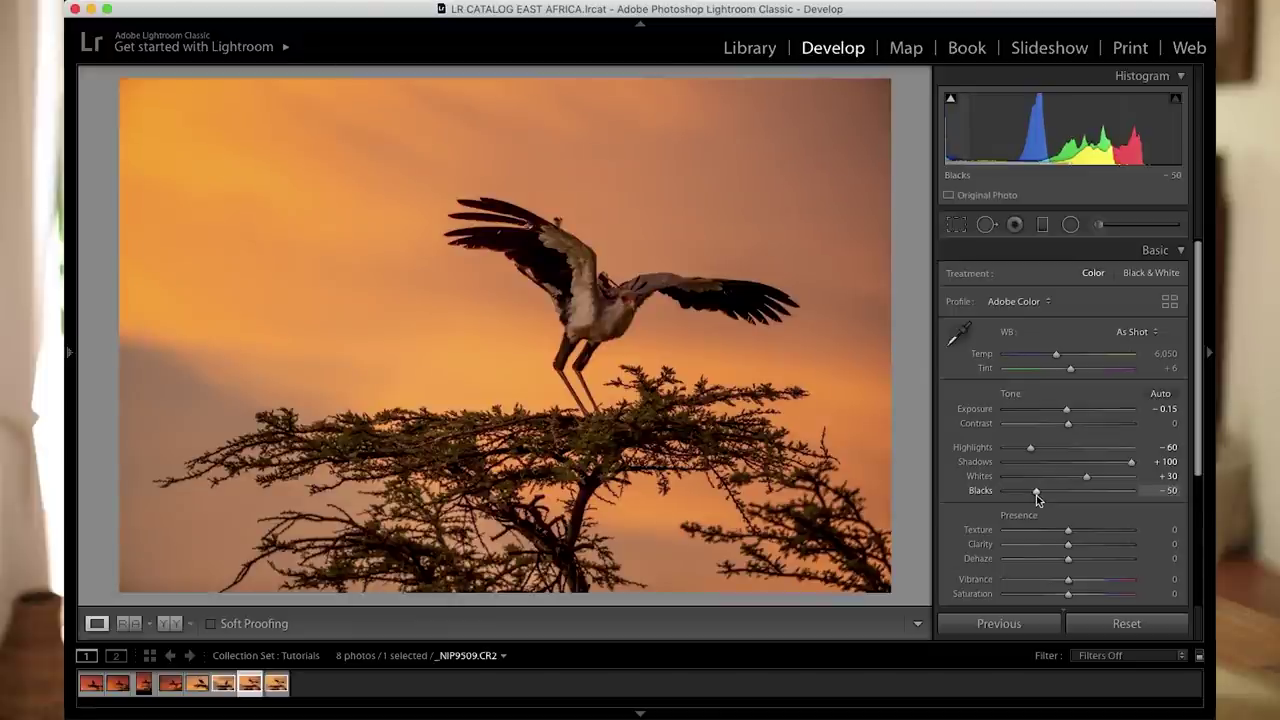
left_click_drag(1036, 497, 1036, 500)
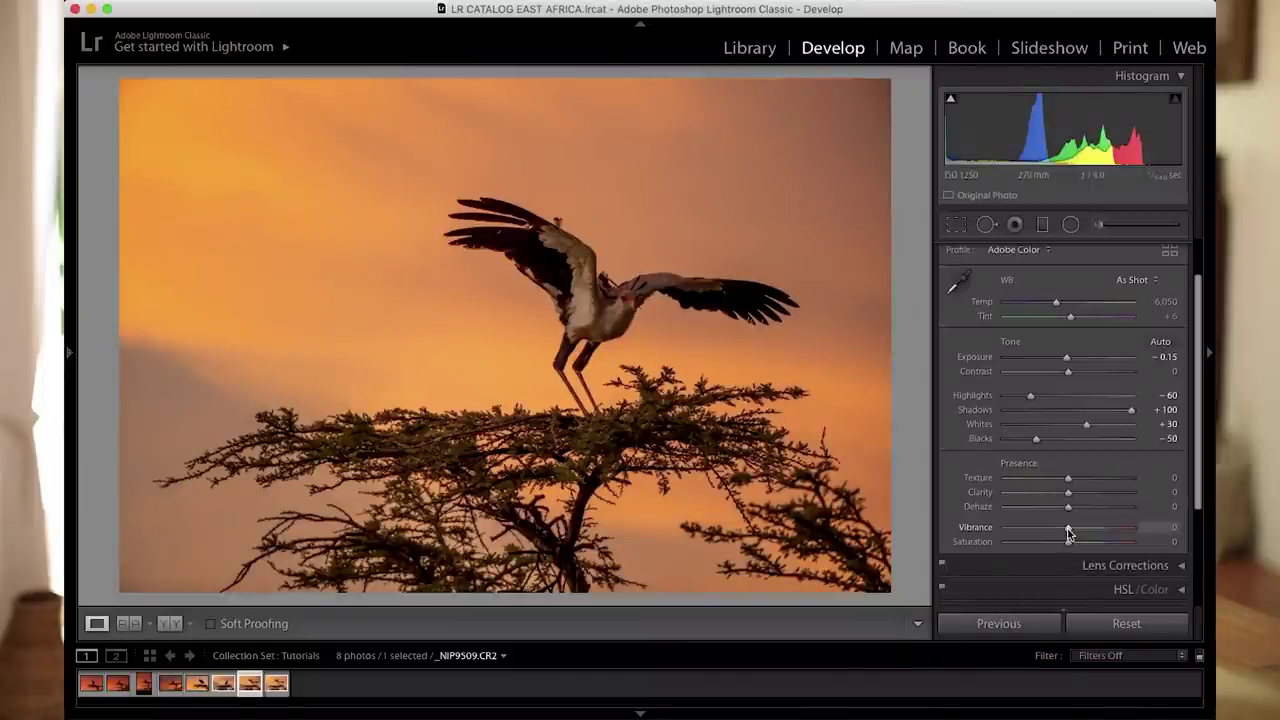
Step: Set Vibrance to +20 and Saturation to −2 in the Presence section
left_click_drag(1069, 533, 1079, 533)
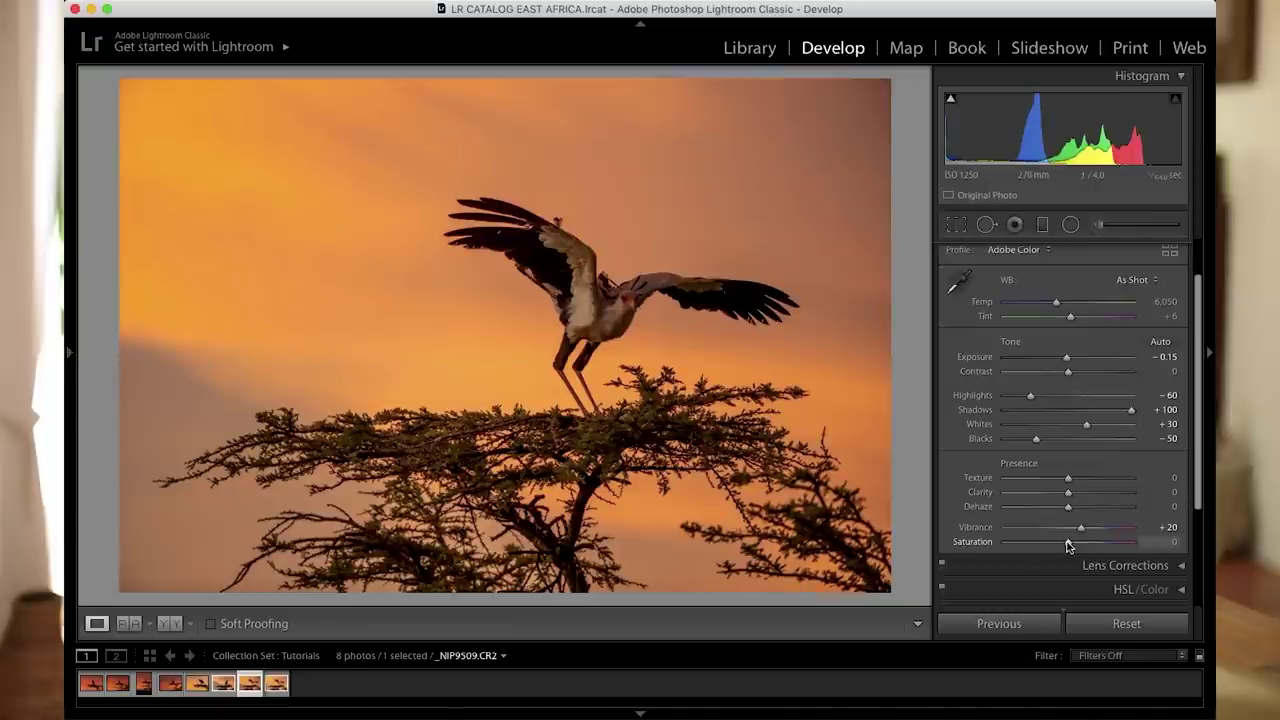
left_click_drag(1068, 545, 1066, 545)
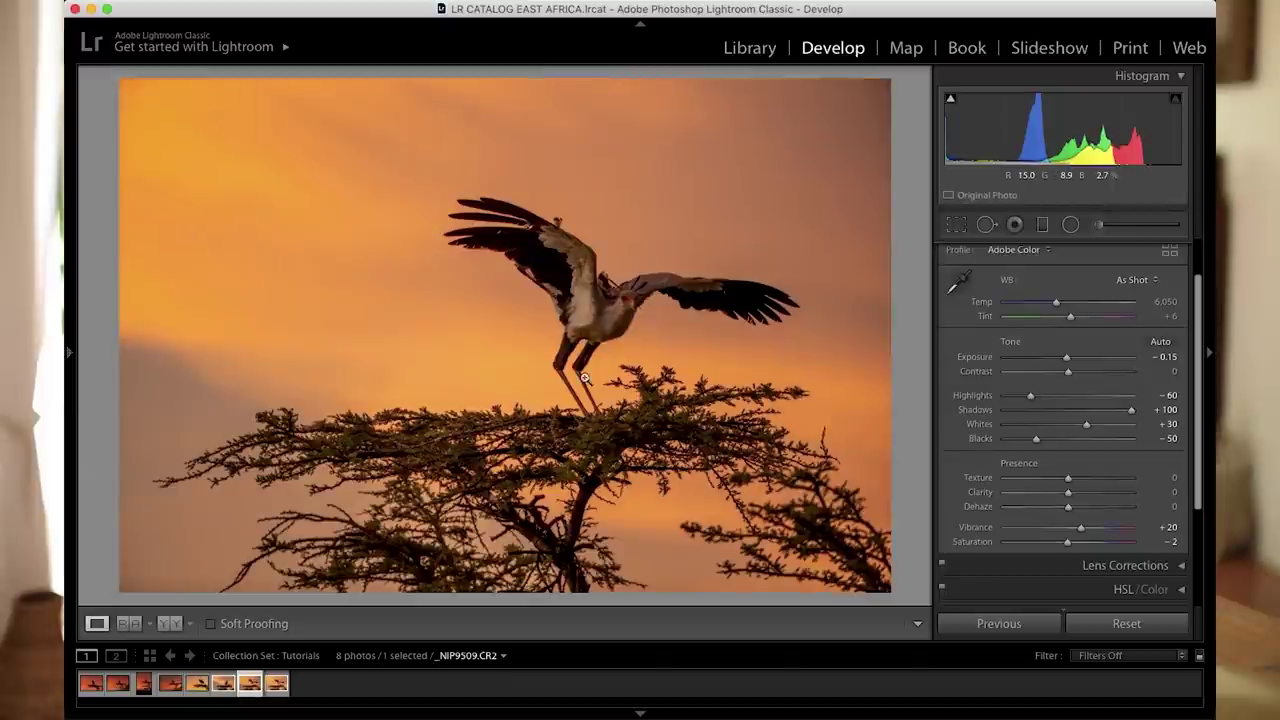
Step: Lower the white balance Temp from 6,050 to a custom 5,228
left_click(1056, 303)
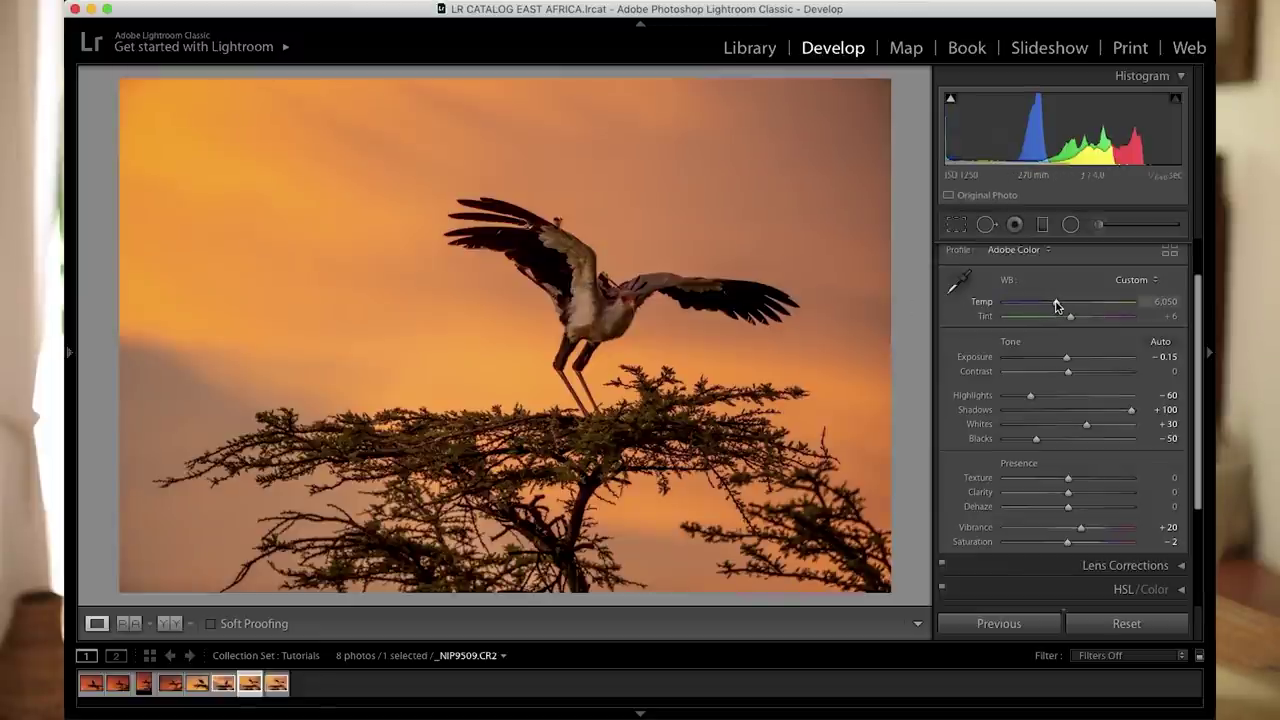
left_click_drag(1056, 303, 1045, 306)
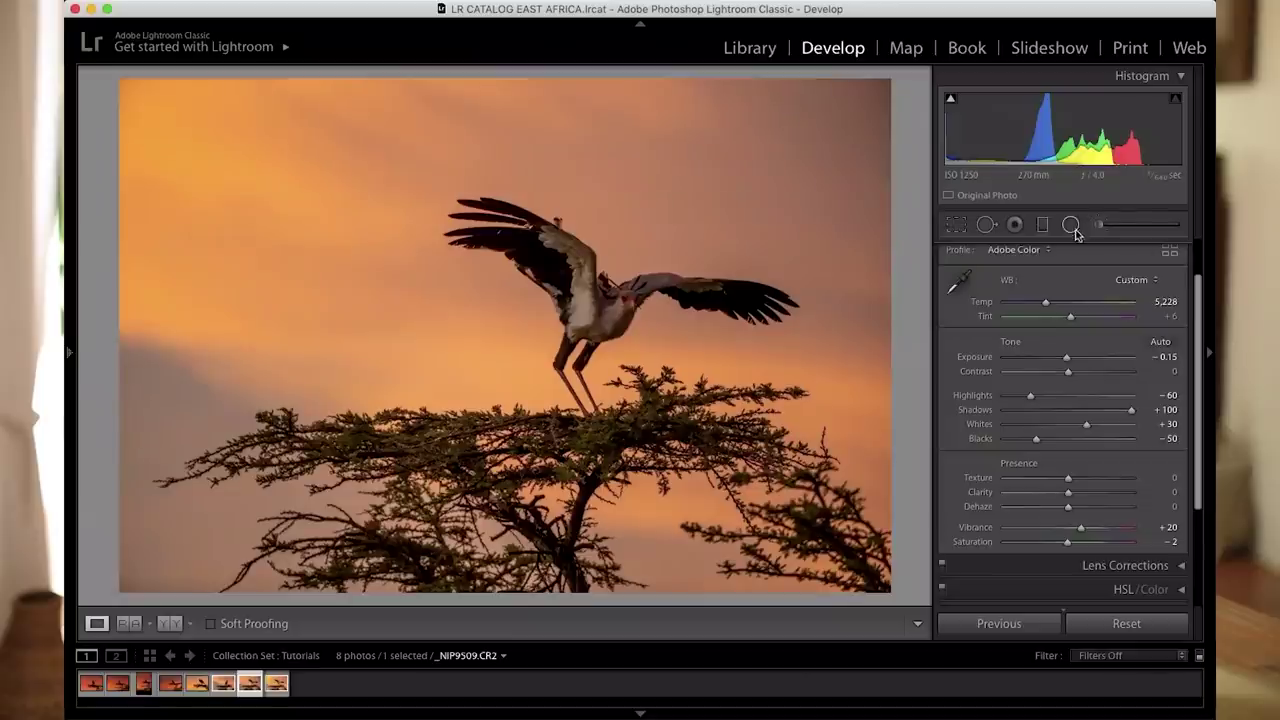
Step: Activate the Adjustment Brush, zero its effect sliders, and bring the Brush settings into view
left_click(1098, 225)
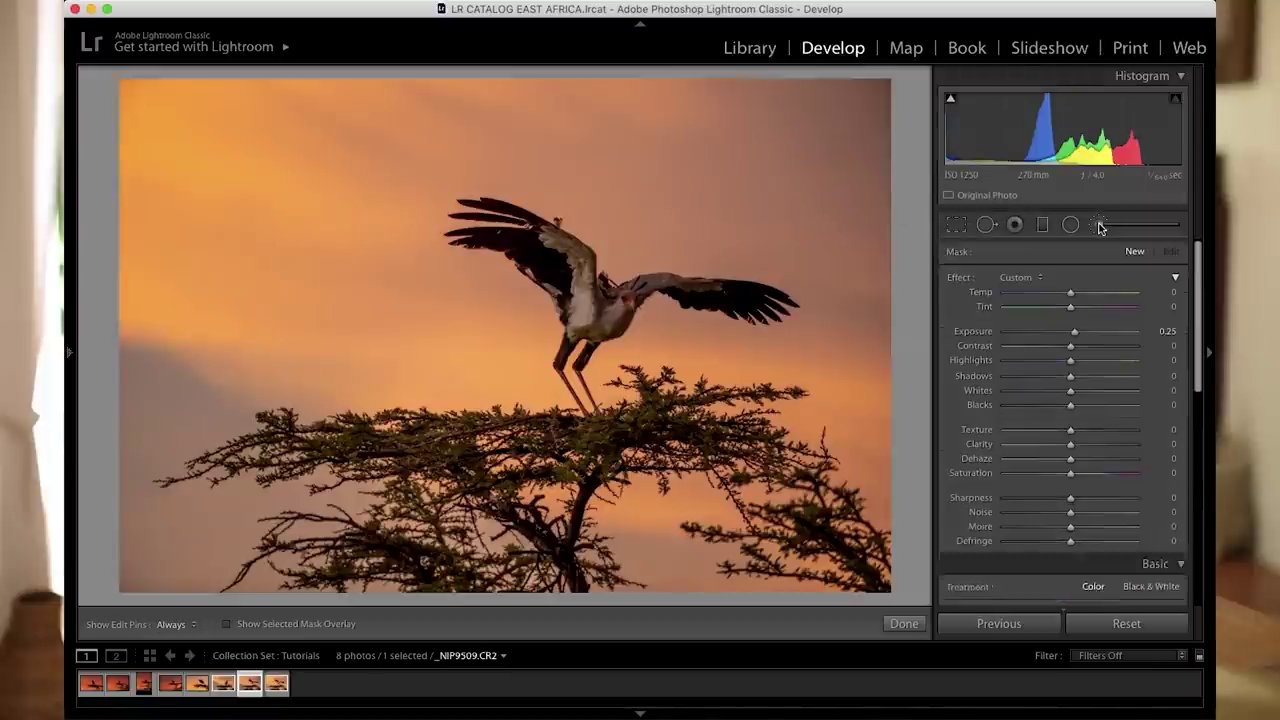
double_click(958, 280)
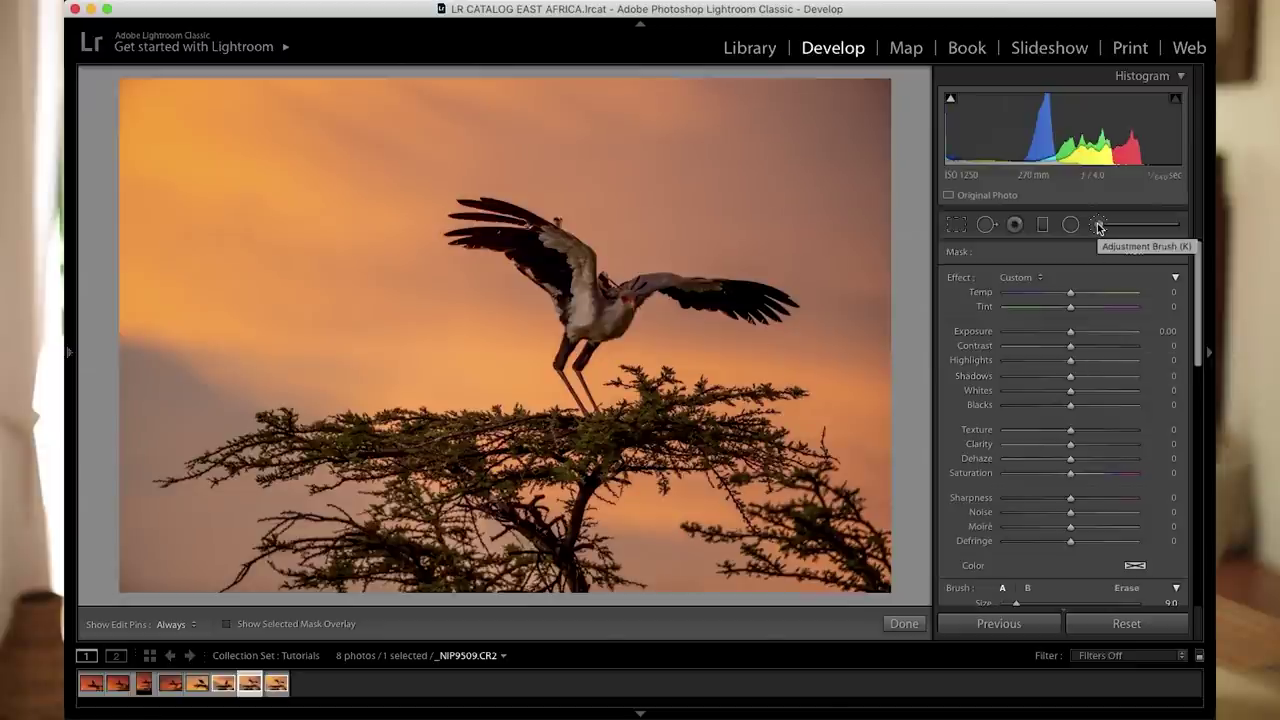
scroll(1077, 419, "down", 6)
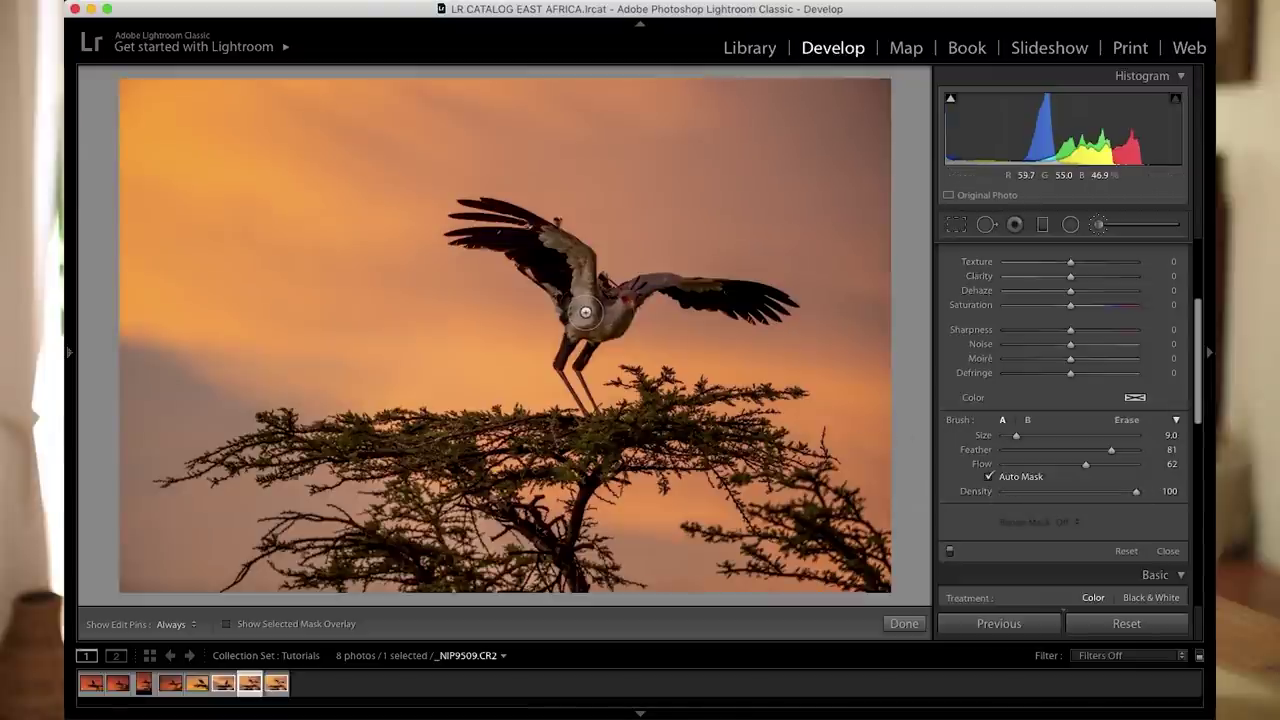
Step: Brush the mask over the bird's chest, near wing and shoulder, then show the overlay
key("bracketleft")
key("h")
mouse_move(585, 311)
left_mouse_down()
mouse_move(568, 265)
mouse_move(578, 291)
left_mouse_up()
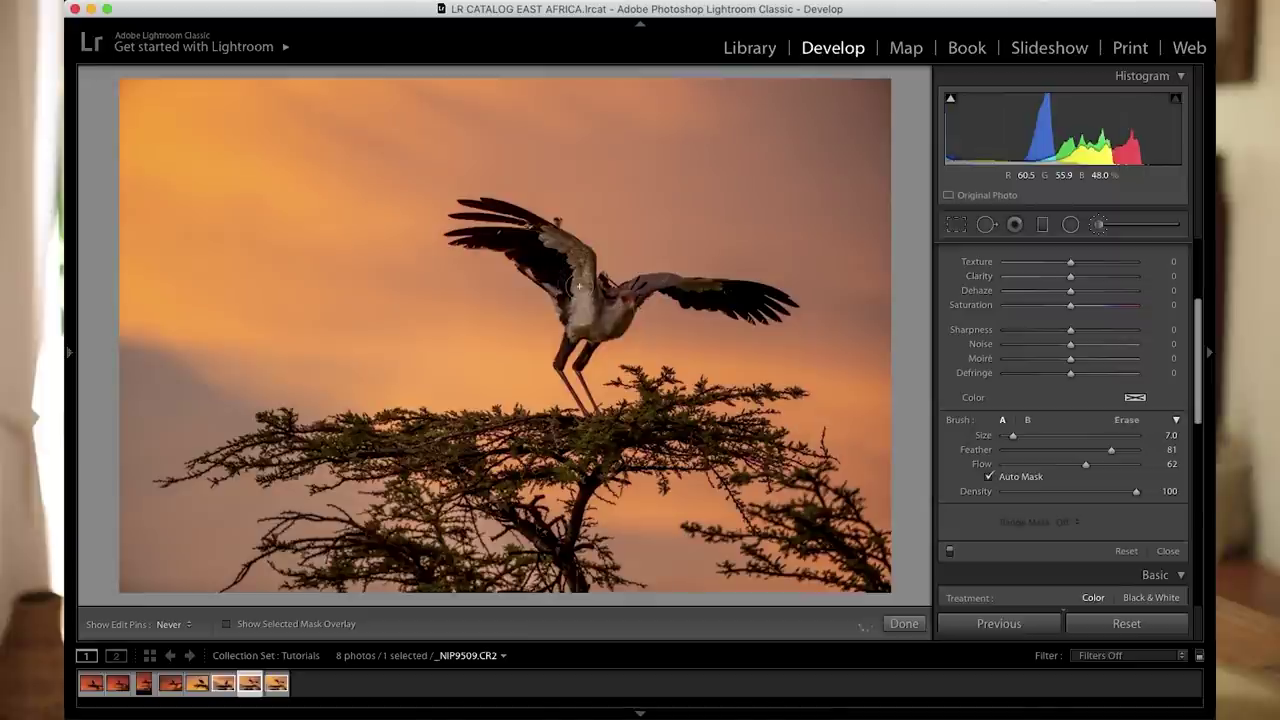
left_click_drag(547, 243, 589, 264)
key("h")
key("o")
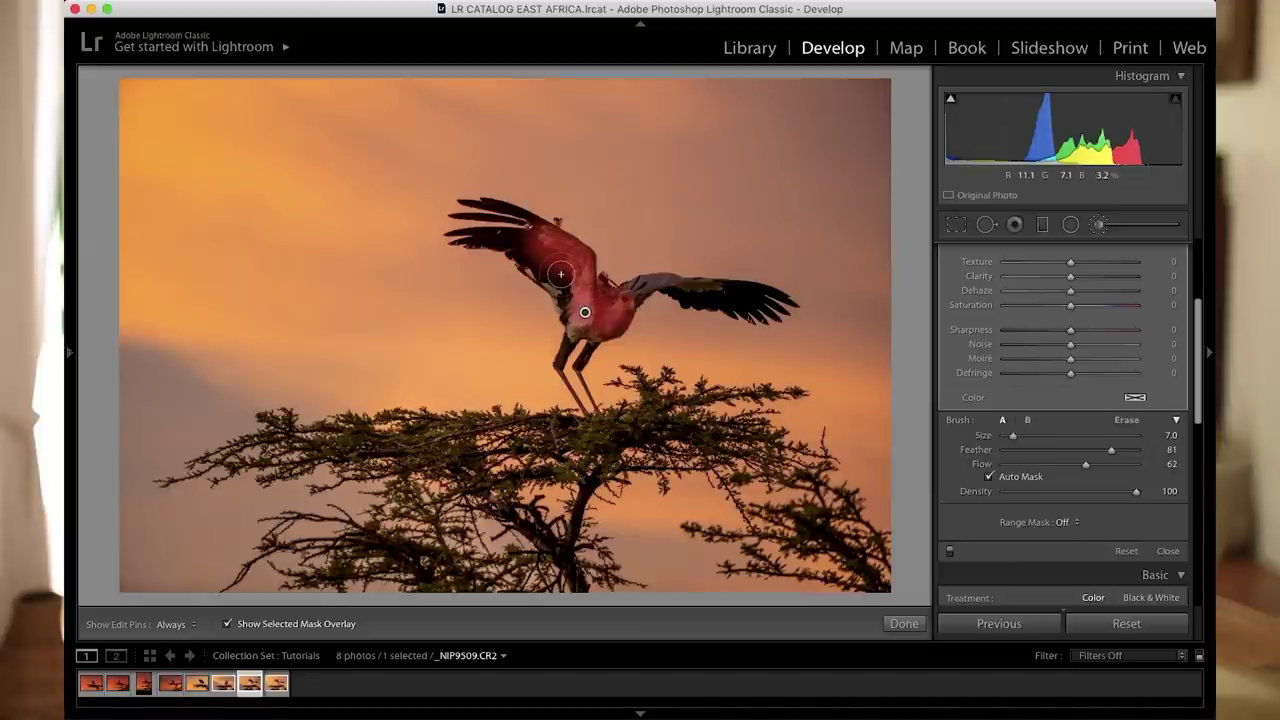
Step: At brush size 5, extend the mask from the bird's neck onto the wing base
key("h")
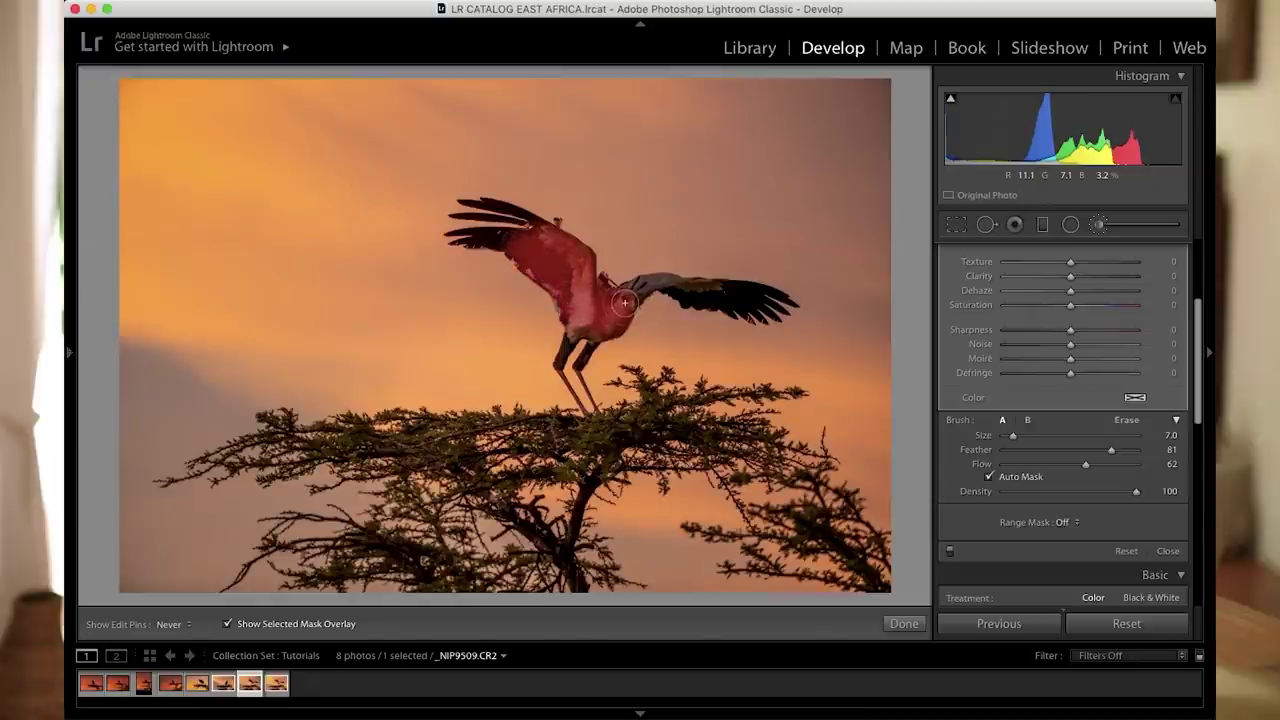
key("h")
key("bracketleft")
key("bracketleft")
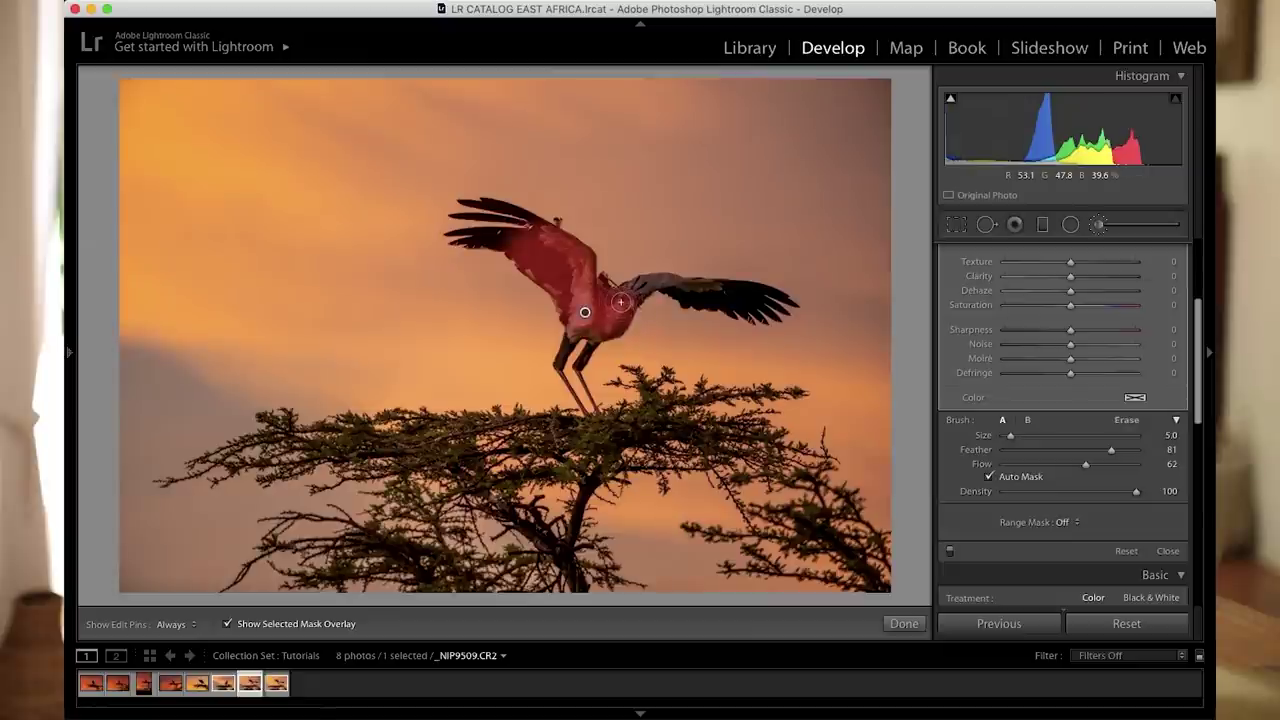
key("bracketright")
key("bracketleft")
key("h")
mouse_move(640, 292)
left_mouse_down()
mouse_move(745, 295)
mouse_move(692, 285)
left_mouse_up()
key("h")
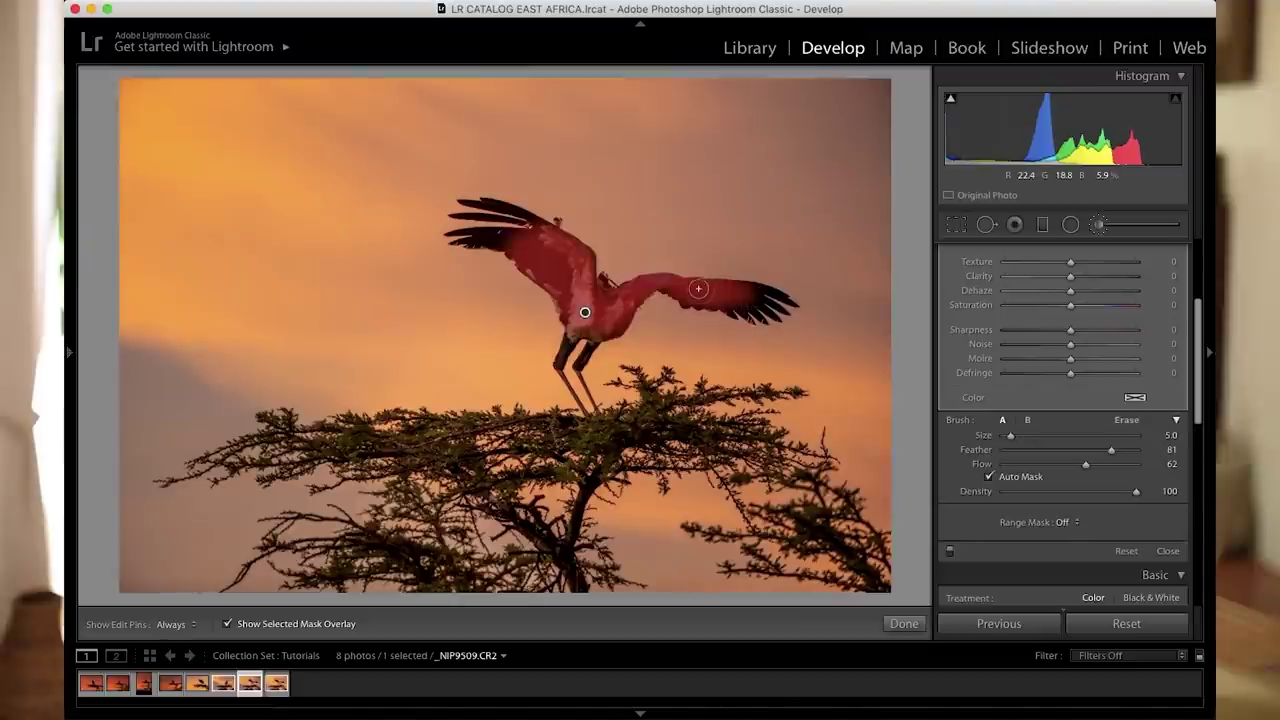
key("h")
Step: Mask the left leg, neck and left wing at size 4, then hide the red overlay
left_click_drag(568, 343, 557, 364)
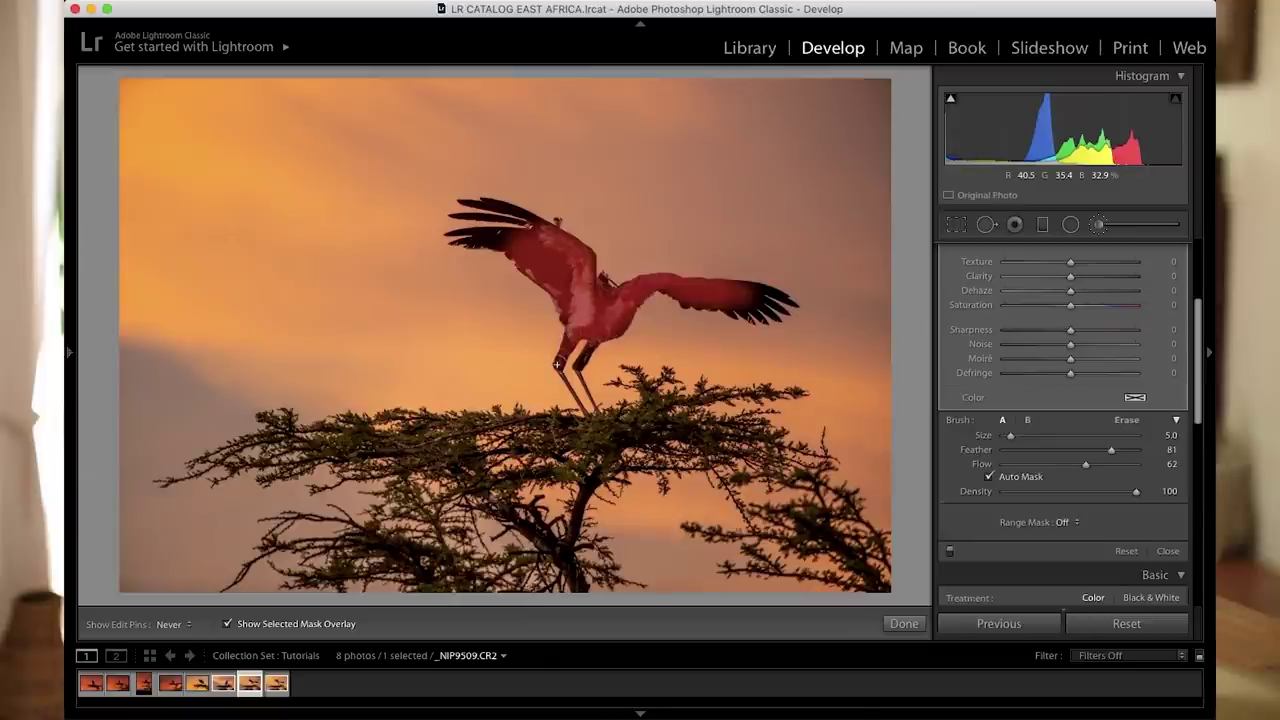
key("h")
key("bracketleft")
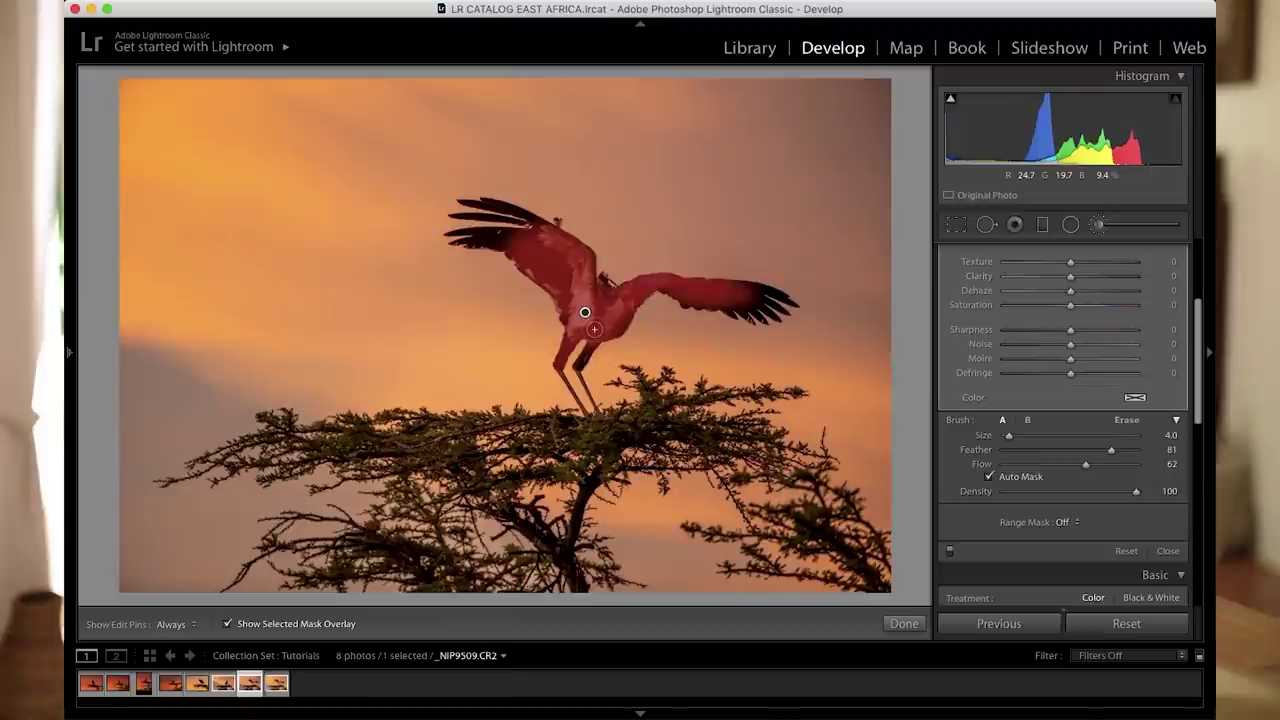
key("h")
left_click_drag(586, 300, 605, 277)
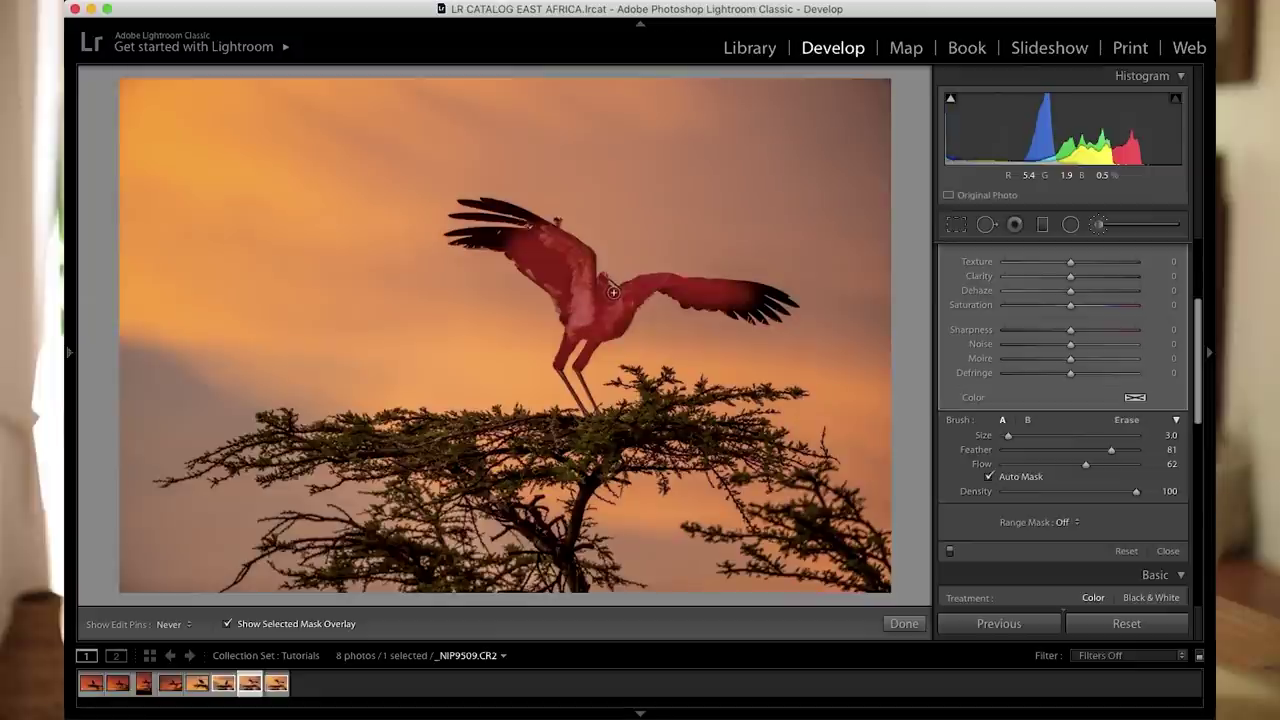
key("h")
key("bracketright")
key("h")
left_click_drag(509, 251, 492, 245)
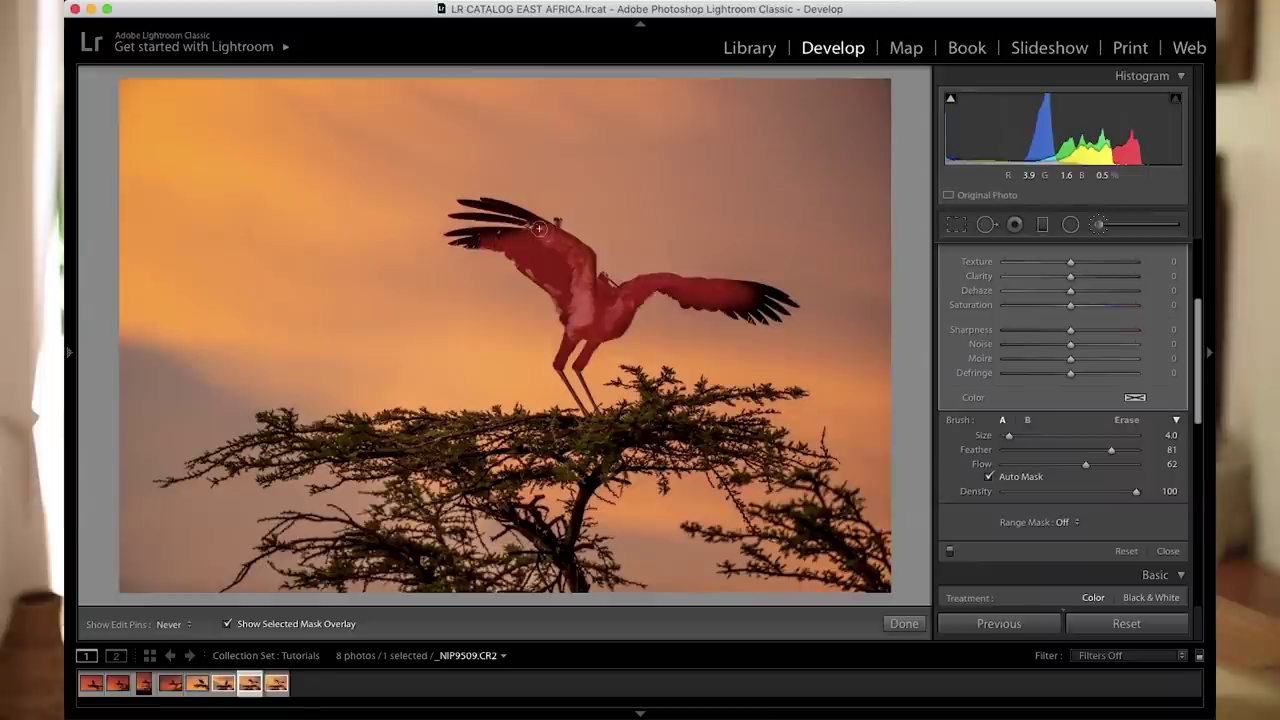
key("h")
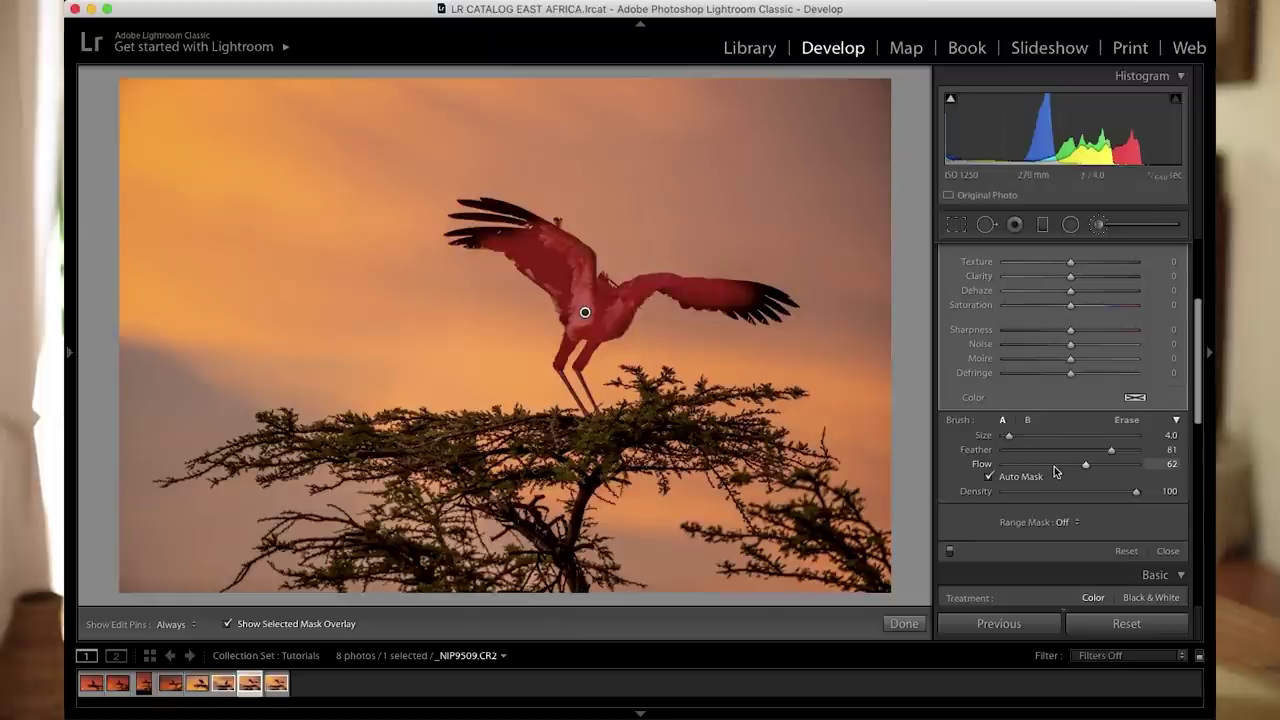
key("o")
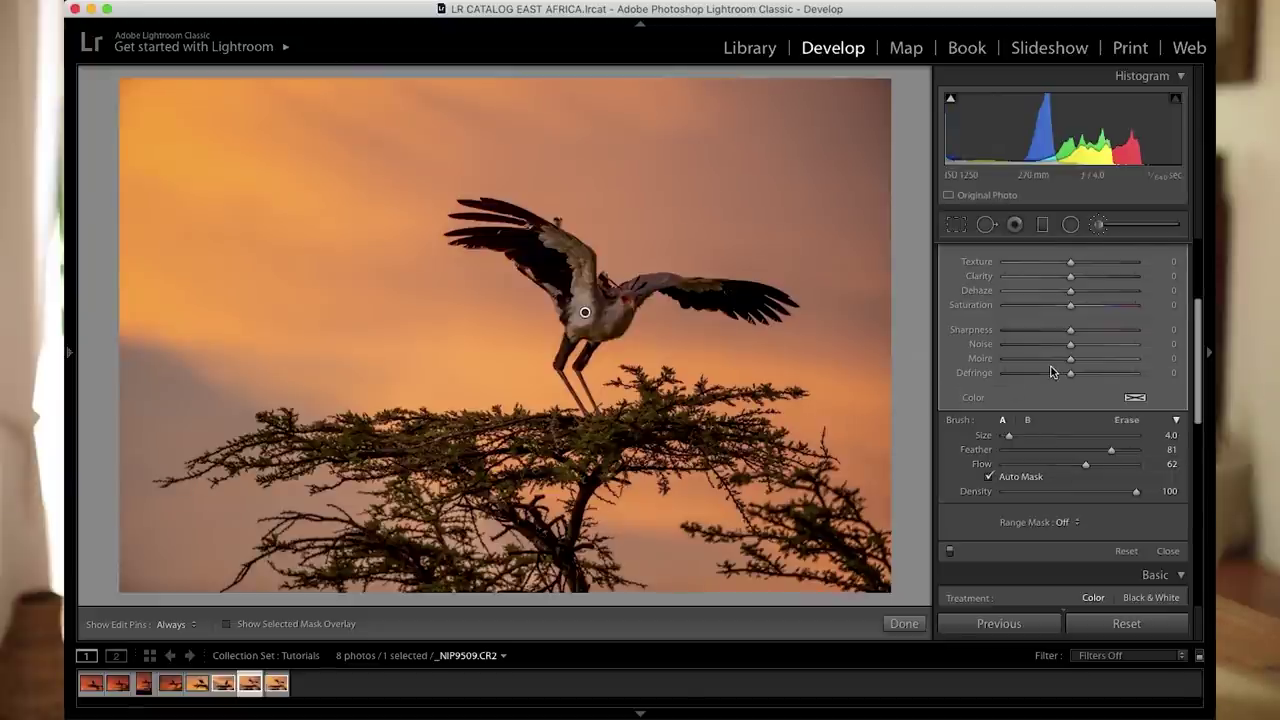
Step: Give the bird mask local Exposure 0.54, Temp −10, Whites 30 and Shadows 15
scroll(1050, 372, "up", 3)
scroll(1050, 372, "up", 2)
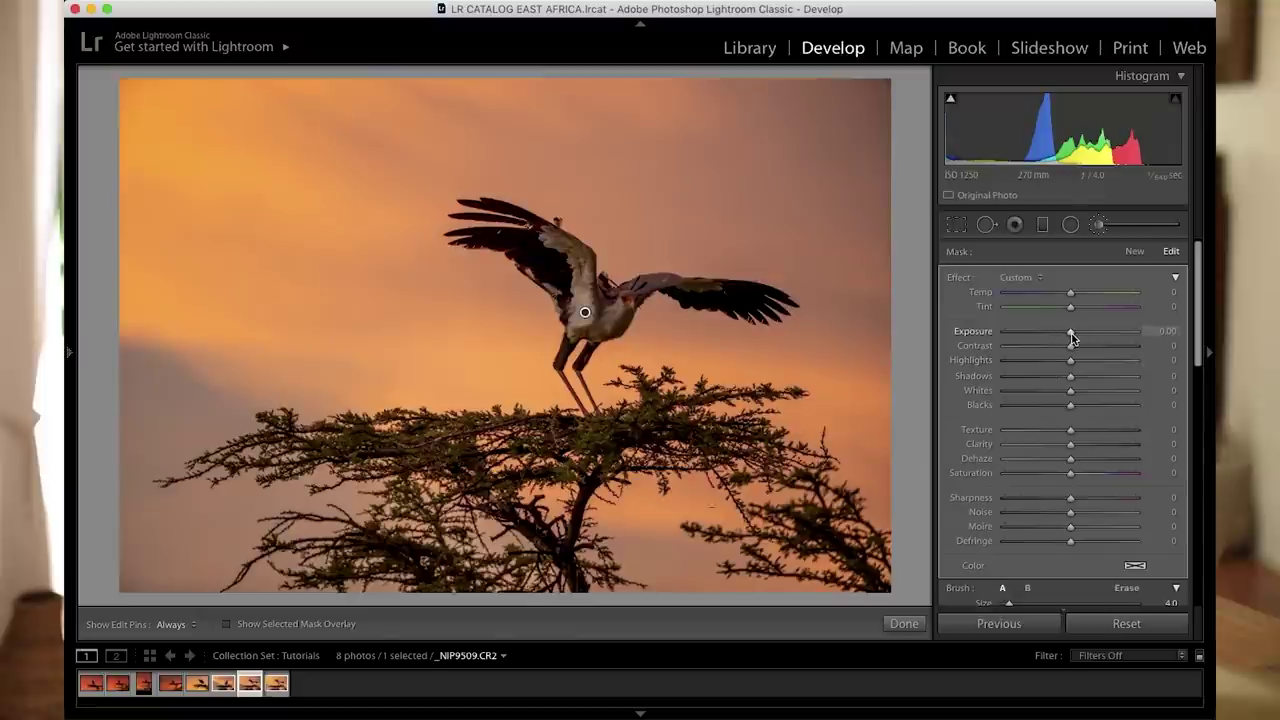
left_click_drag(1071, 337, 1079, 338)
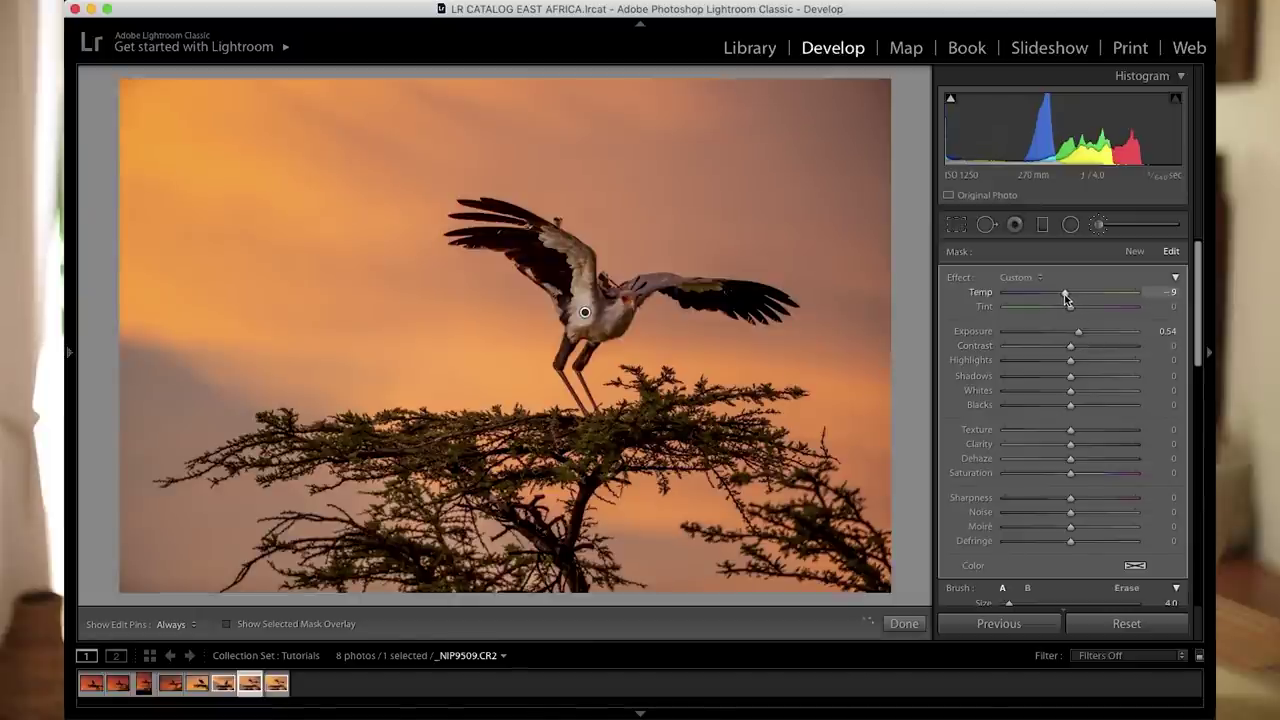
left_click_drag(1064, 294, 1063, 294)
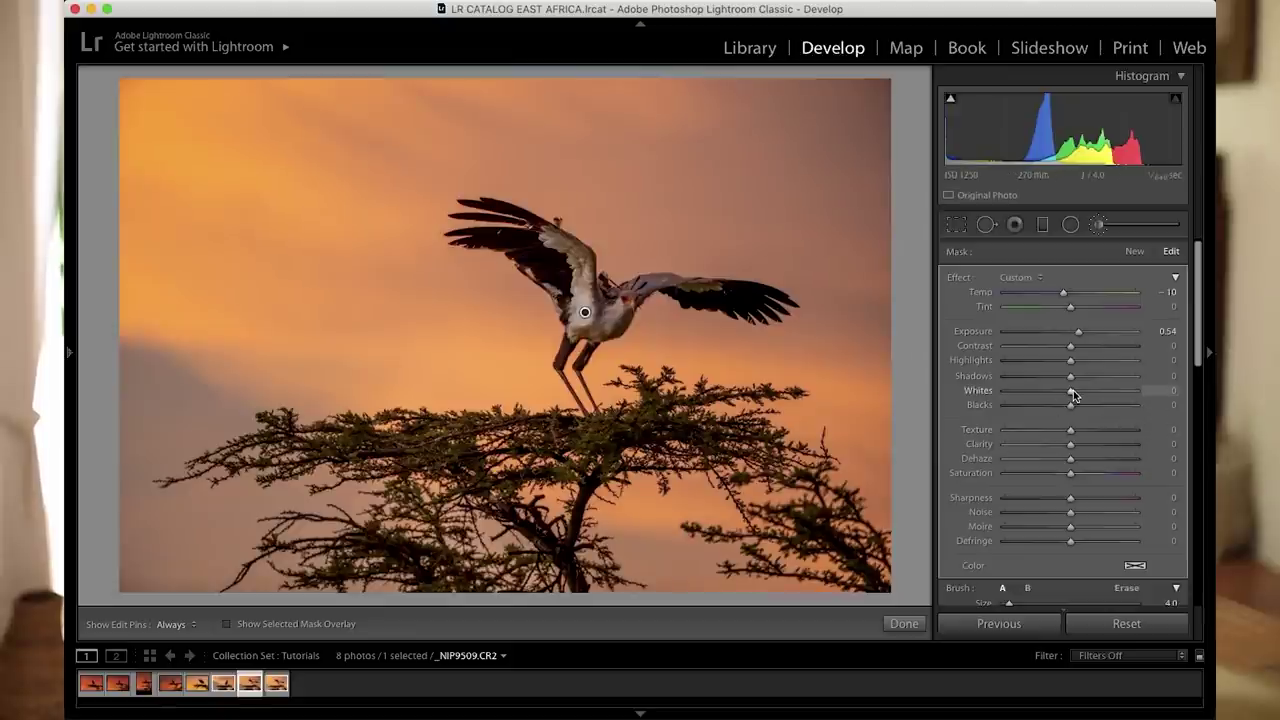
left_click_drag(1072, 391, 1088, 394)
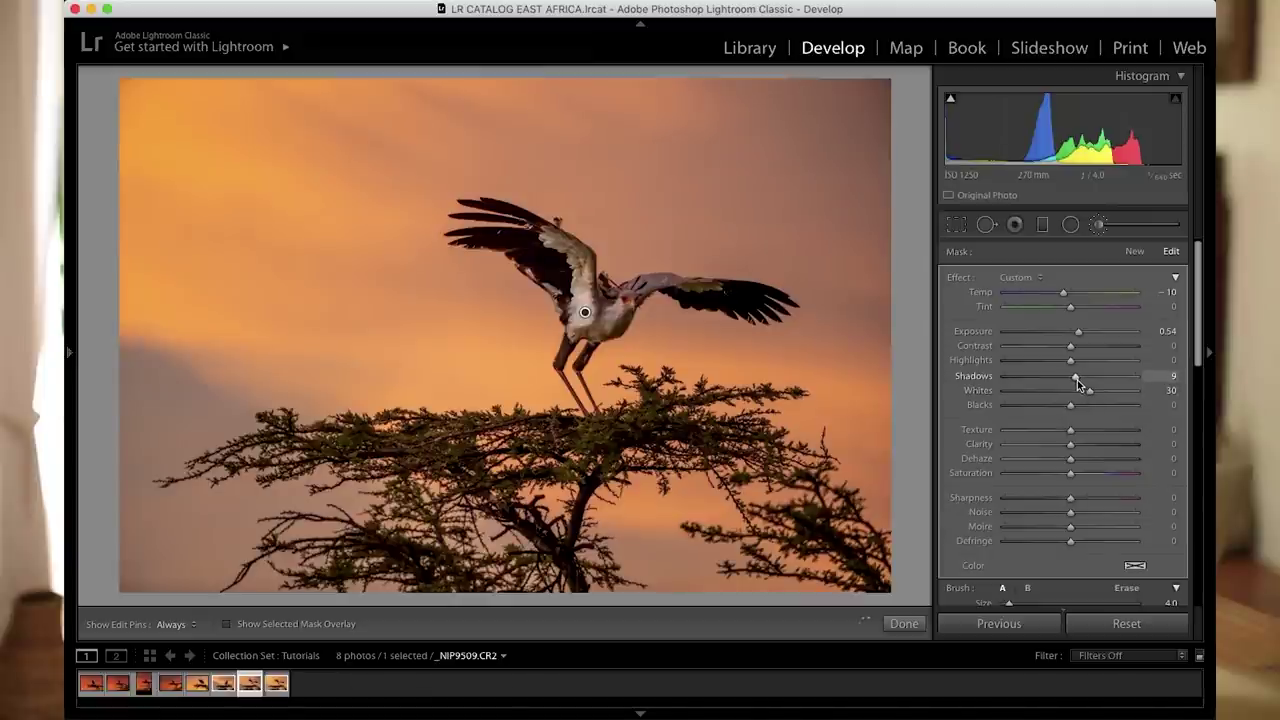
left_click_drag(1078, 380, 1082, 385)
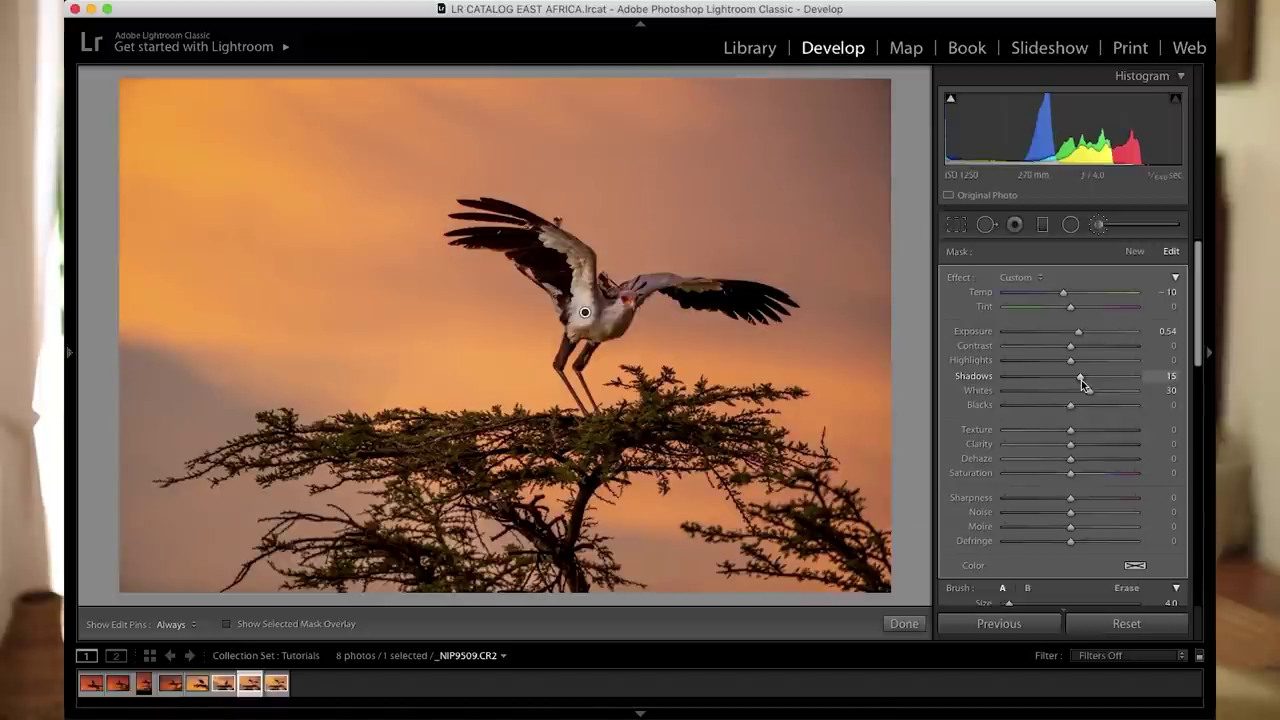
left_click(1098, 225)
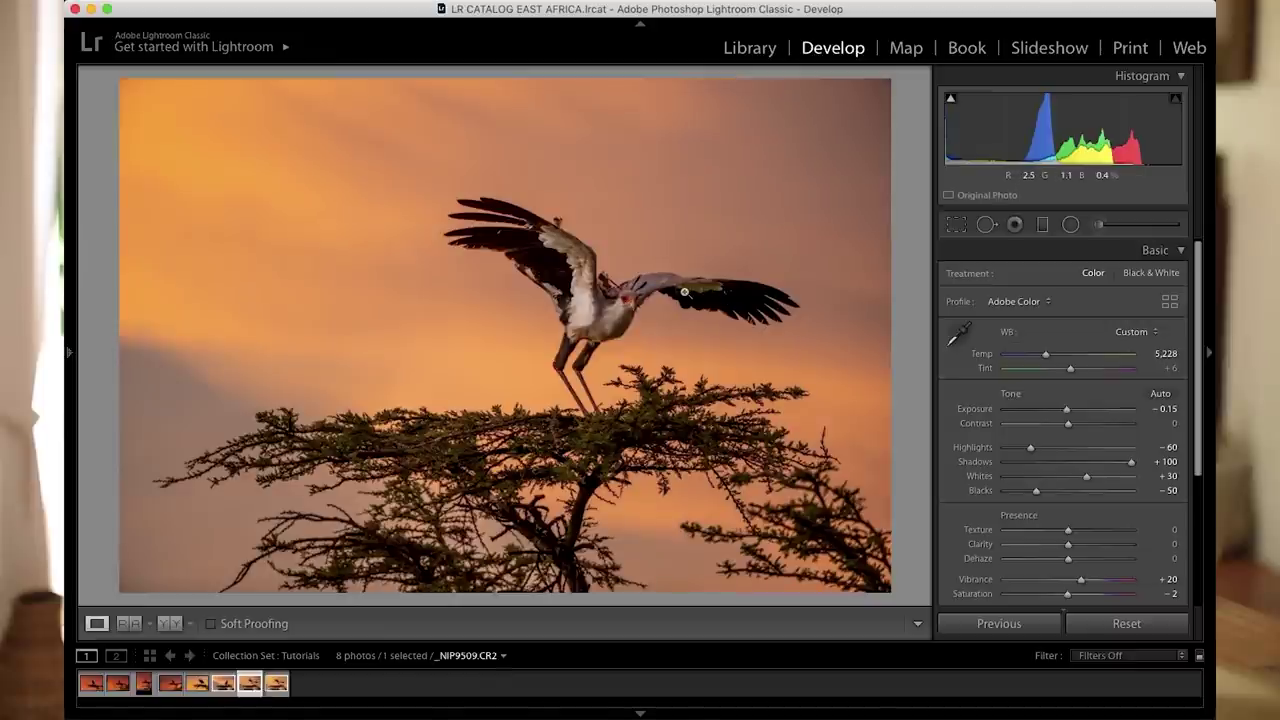
Step: Paint a new brush adjustment with Exposure 0.37 over the bird's head and neck
left_click(1099, 226)
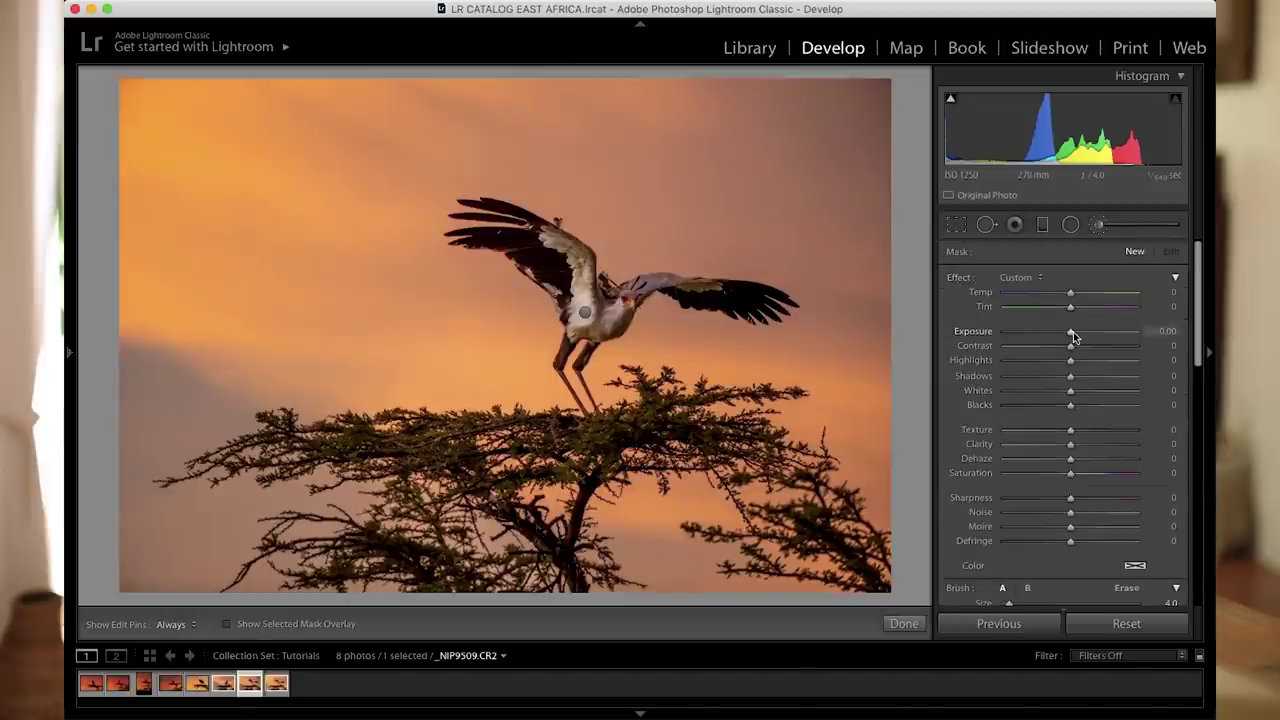
left_click_drag(1073, 337, 1078, 338)
key("h")
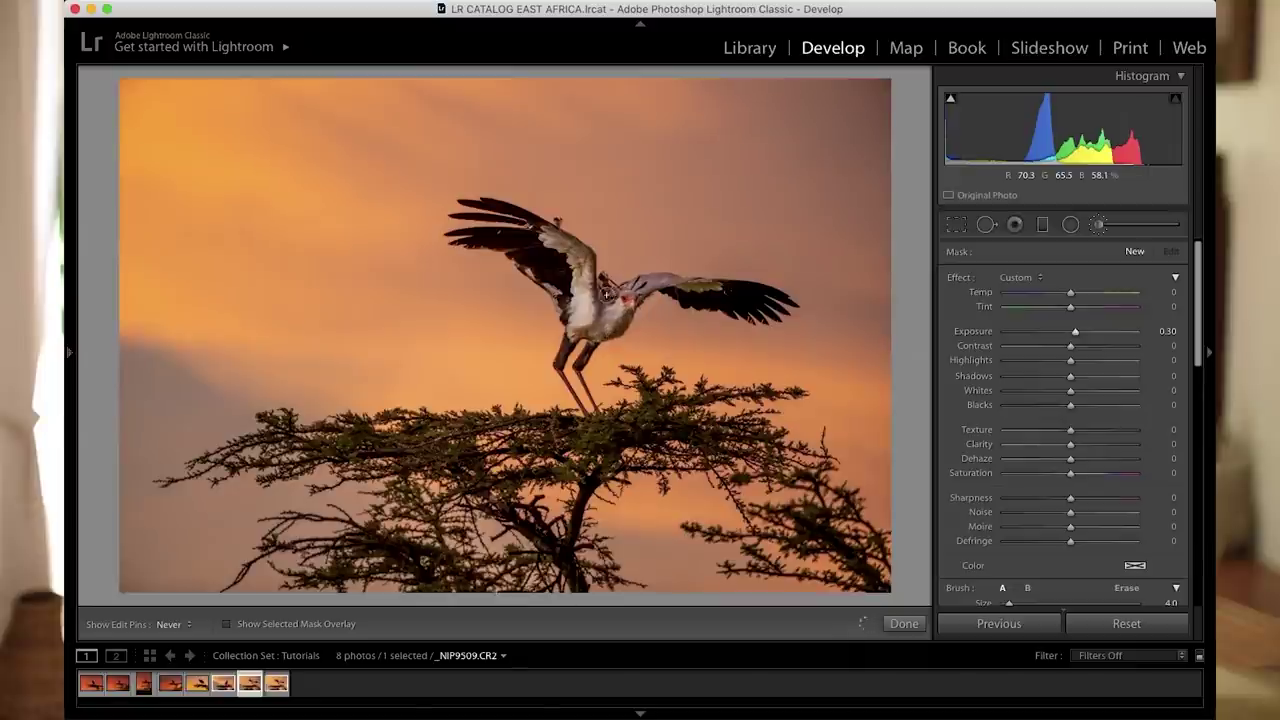
left_click_drag(720, 288, 720, 288)
key("h")
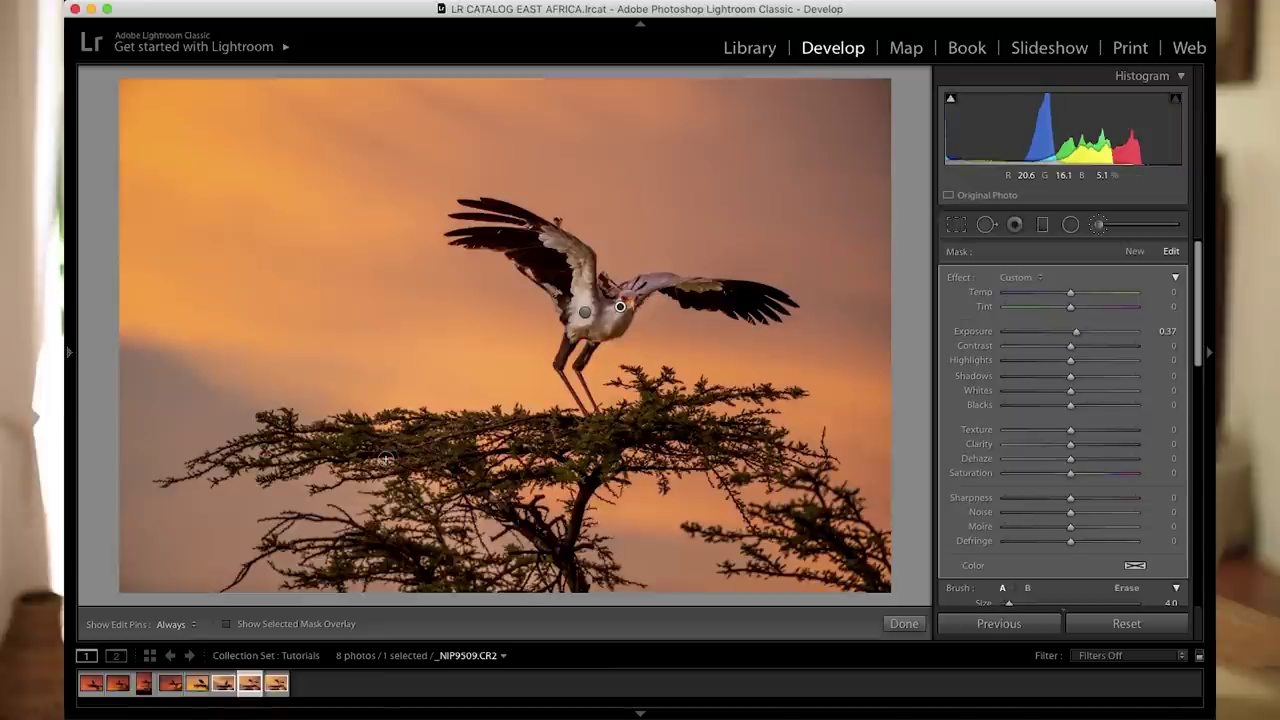
Step: Paint the brightening along the acacia treetop at brush size 8, with edit pins hidden while painting
scroll(385, 459, "up", 3)
scroll(385, 459, "up", 1)
scroll(1077, 508, "down", 2)
scroll(1077, 508, "down", 1)
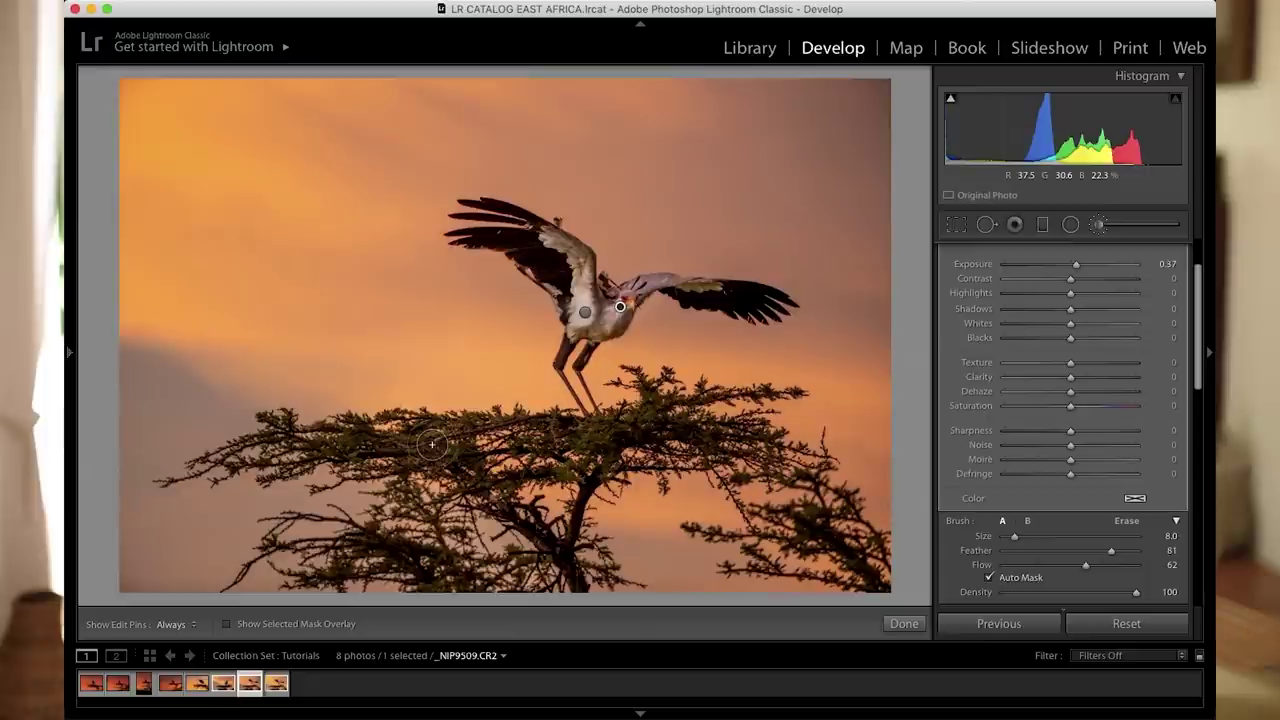
key("h")
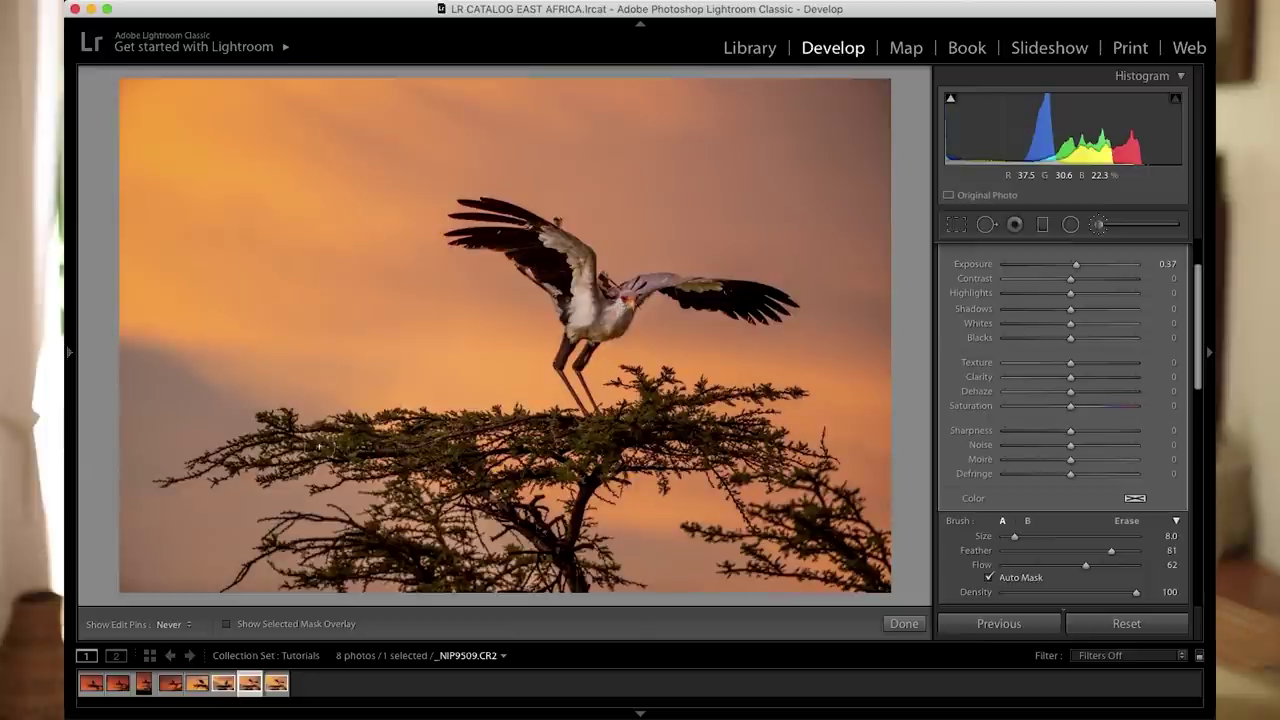
mouse_move(250, 450)
left_mouse_down()
mouse_move(280, 432)
mouse_move(460, 433)
mouse_move(460, 465)
mouse_move(555, 459)
mouse_move(557, 432)
mouse_move(575, 462)
mouse_move(650, 418)
mouse_move(645, 400)
mouse_move(688, 420)
mouse_move(720, 398)
mouse_move(770, 405)
mouse_move(668, 442)
mouse_move(790, 478)
mouse_move(510, 490)
mouse_move(570, 522)
mouse_move(585, 482)
mouse_move(569, 569)
mouse_move(512, 508)
mouse_move(605, 459)
mouse_move(572, 508)
mouse_move(518, 478)
mouse_move(391, 556)
mouse_move(350, 556)
mouse_move(435, 575)
mouse_move(460, 482)
mouse_move(700, 435)
mouse_move(807, 522)
left_mouse_up()
key("h")
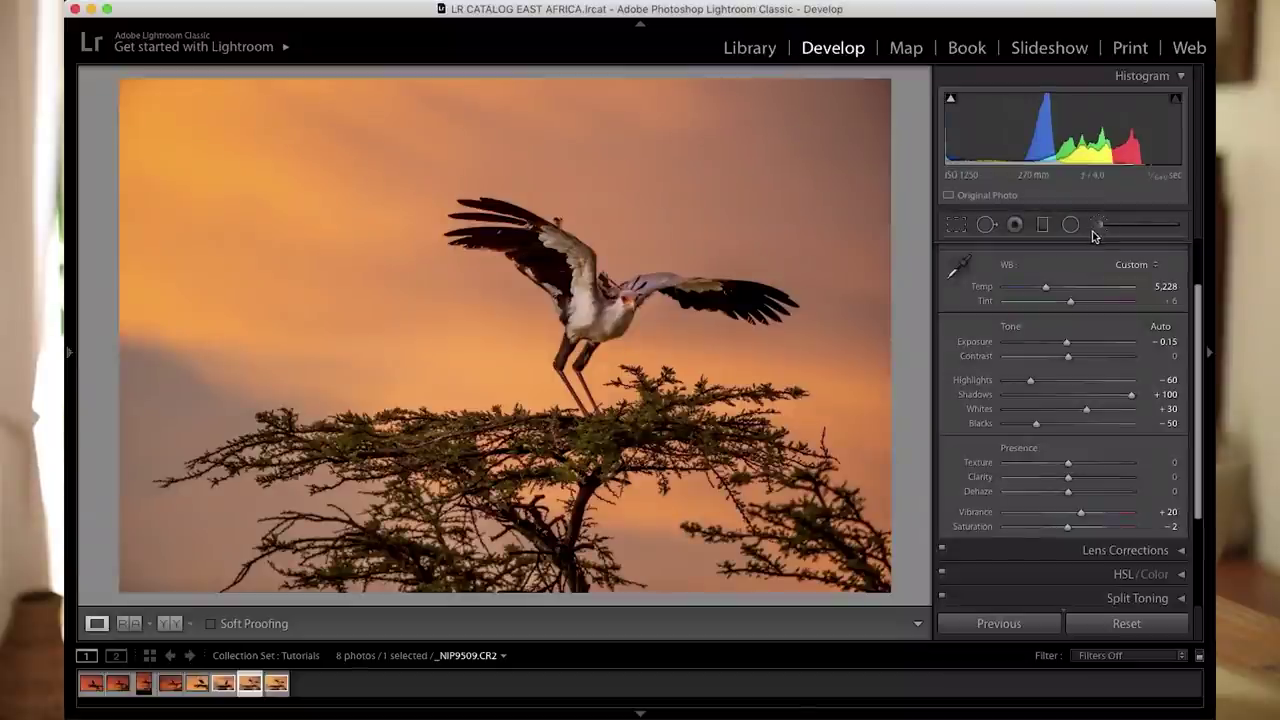
Step: Start a new brush adjustment with all effects reset to zero and zoom the Navigator view to 1:16
left_click(1098, 225)
double_click(958, 280)
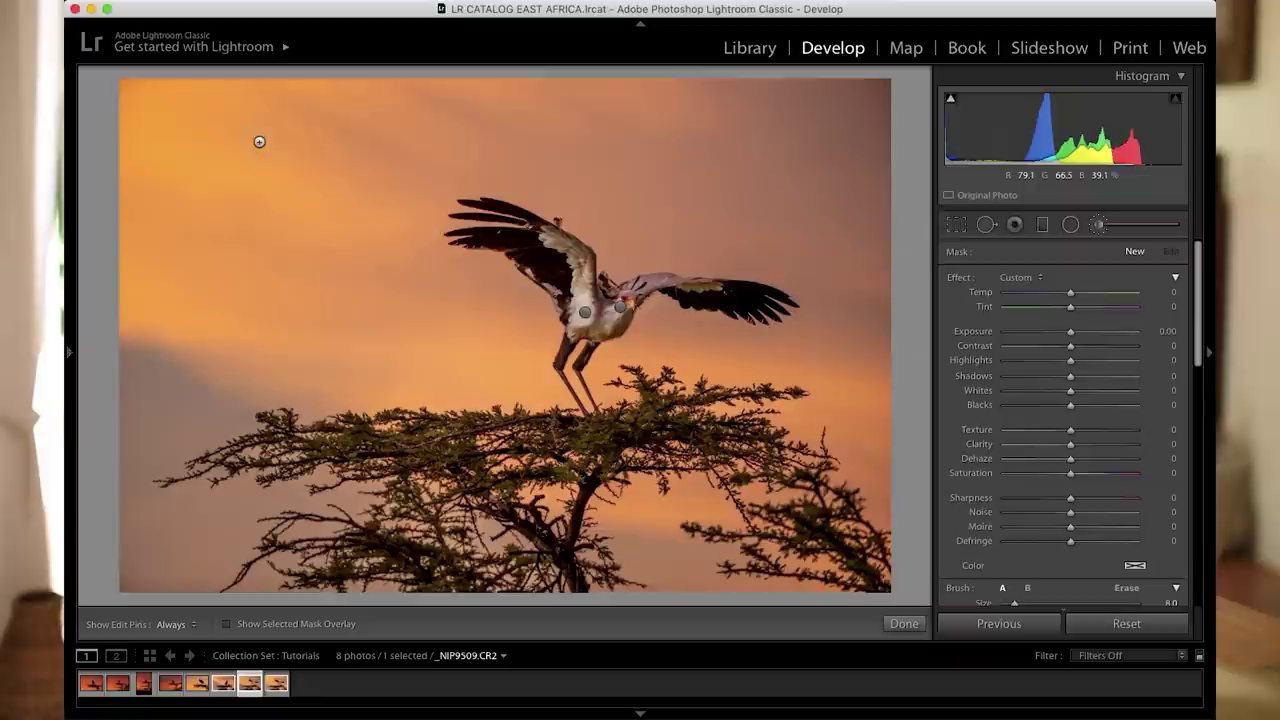
left_click(70, 358)
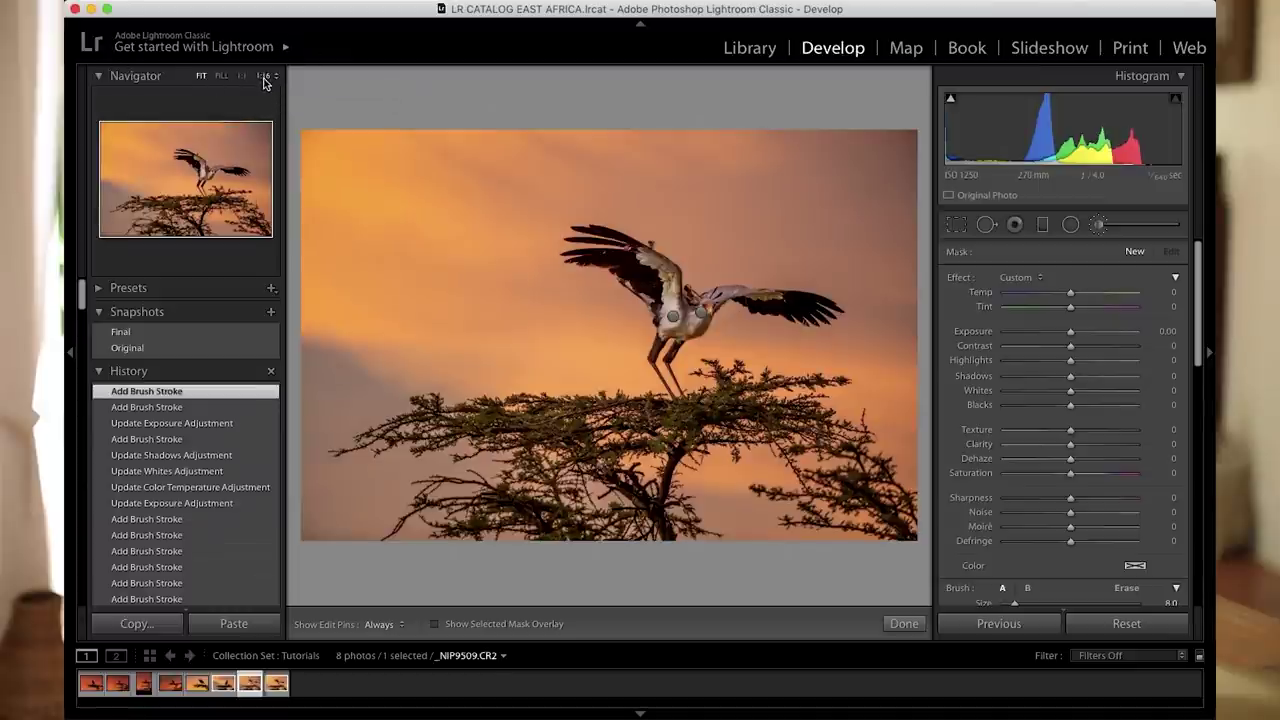
left_click(264, 78)
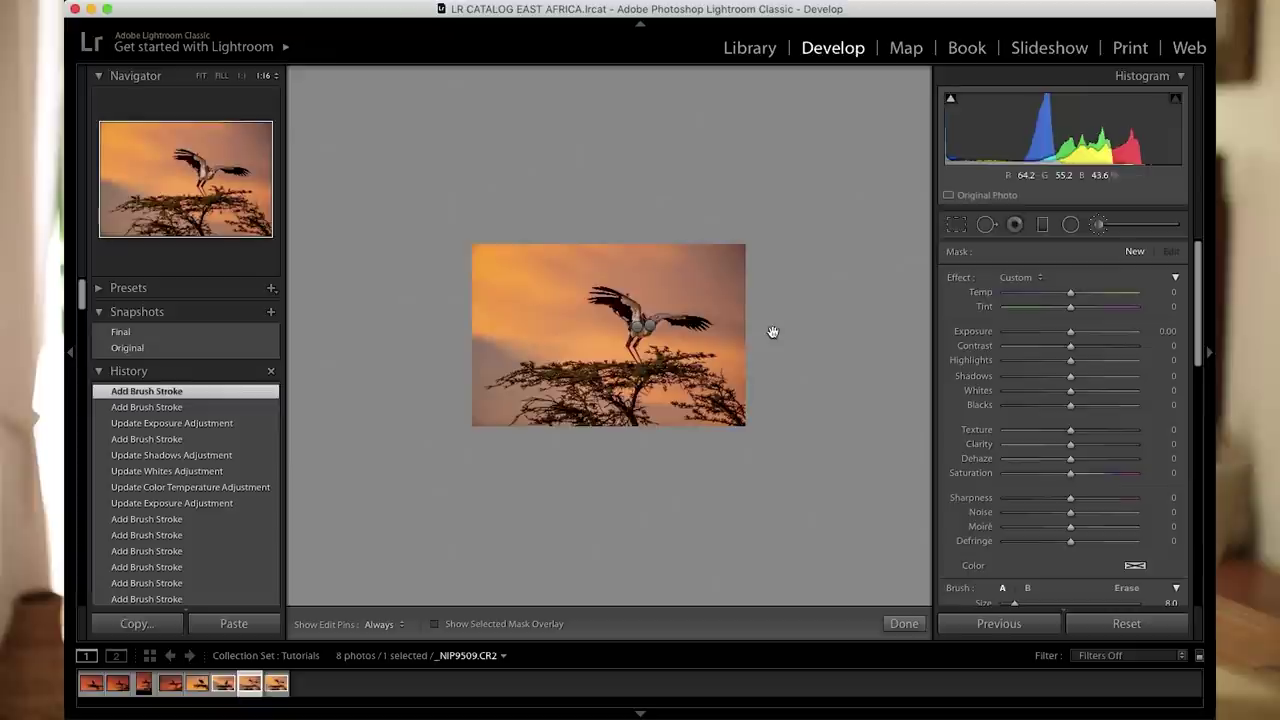
scroll(1080, 455, "down", 4)
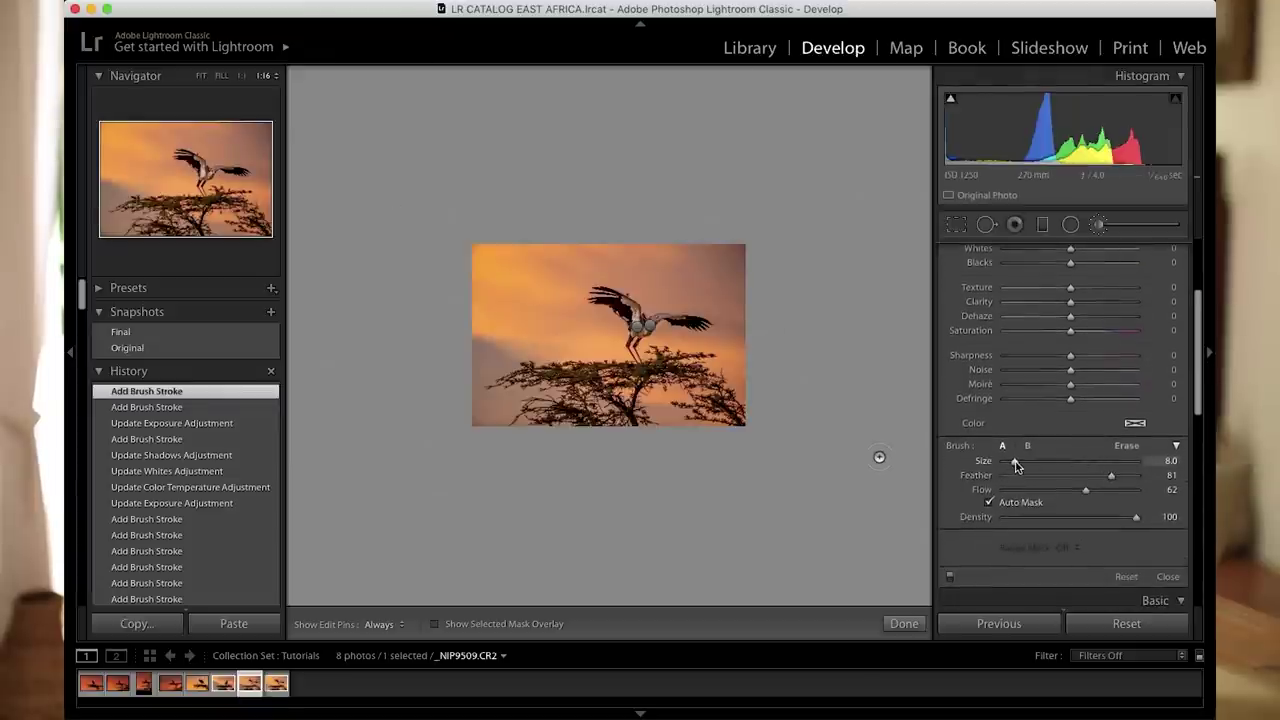
Step: Enlarge the brush to size 94.4 and paint broad sky strokes, showing the red mask overlay
mouse_move(1015, 465)
left_mouse_down()
mouse_move(1130, 469)
mouse_move(1013, 487)
left_mouse_up()
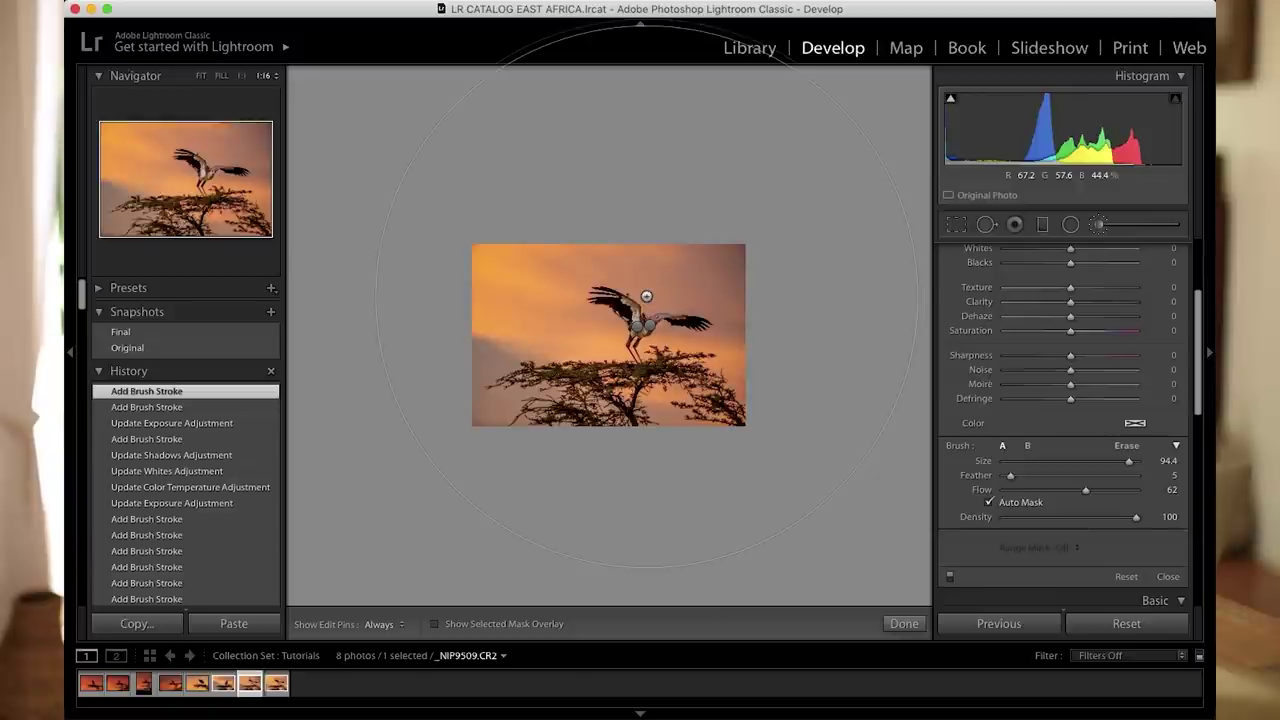
left_click_drag(646, 296, 651, 298)
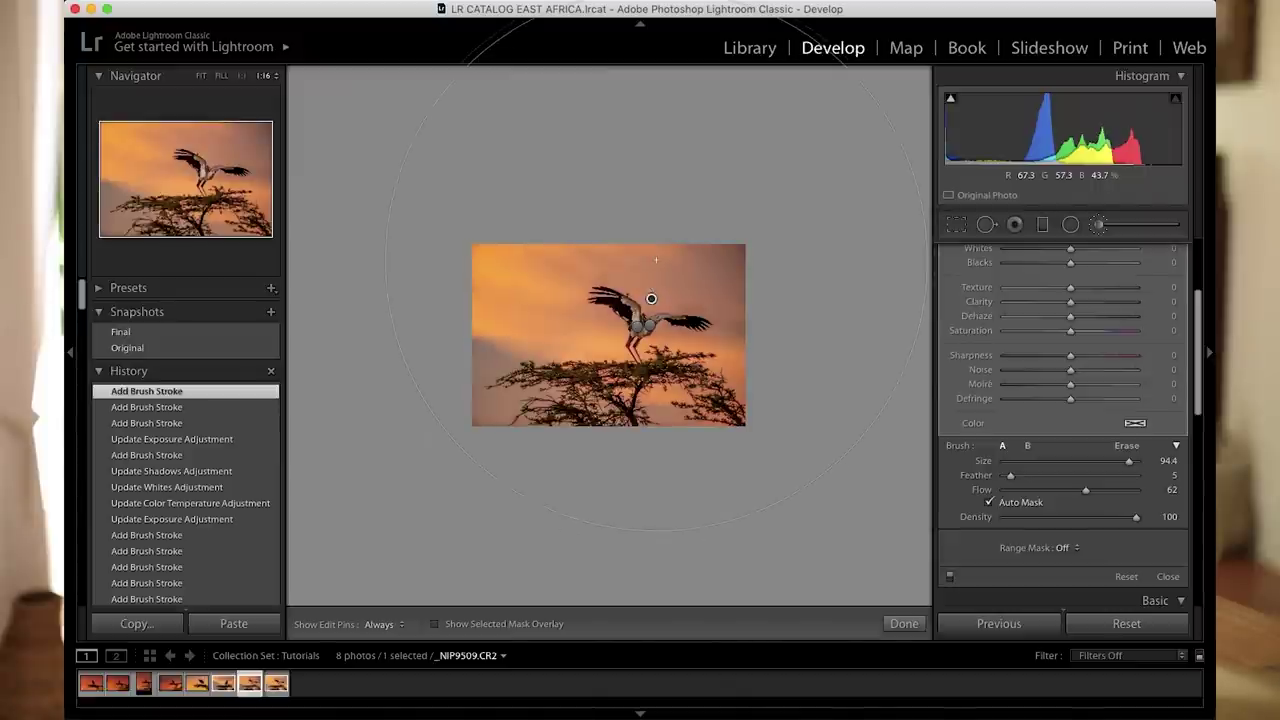
left_click(644, 257)
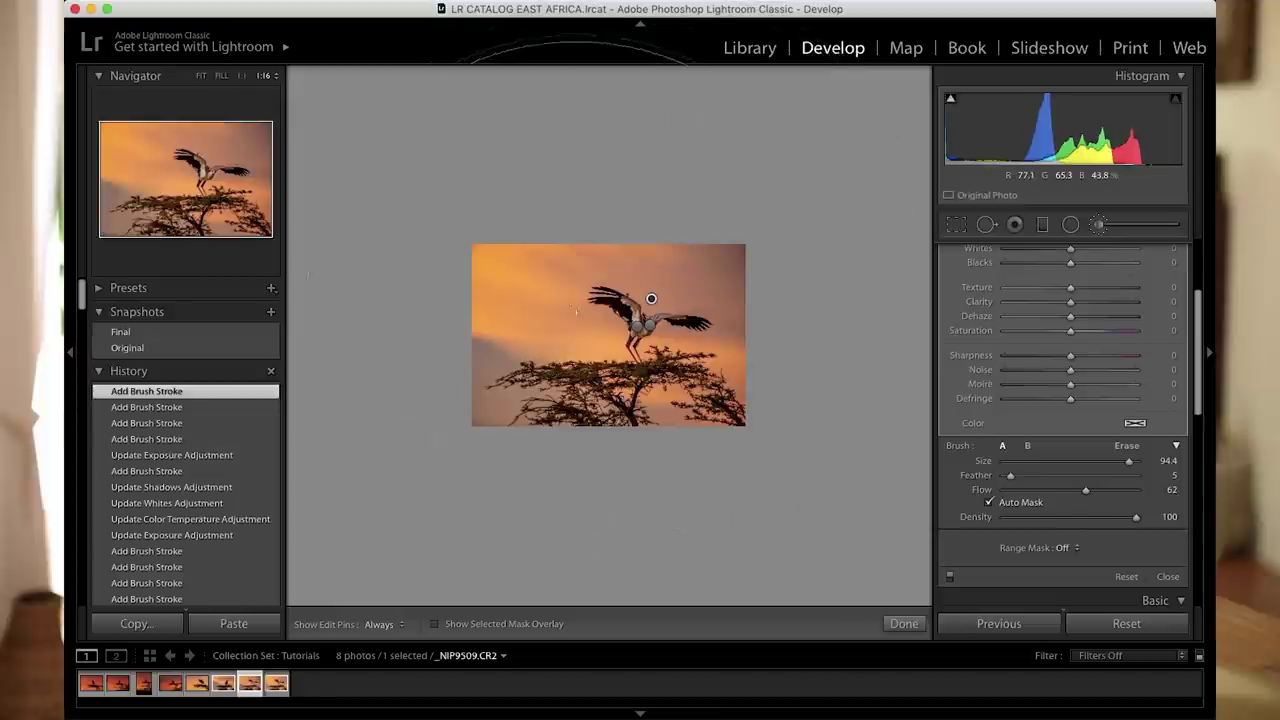
key("o")
left_click(580, 336)
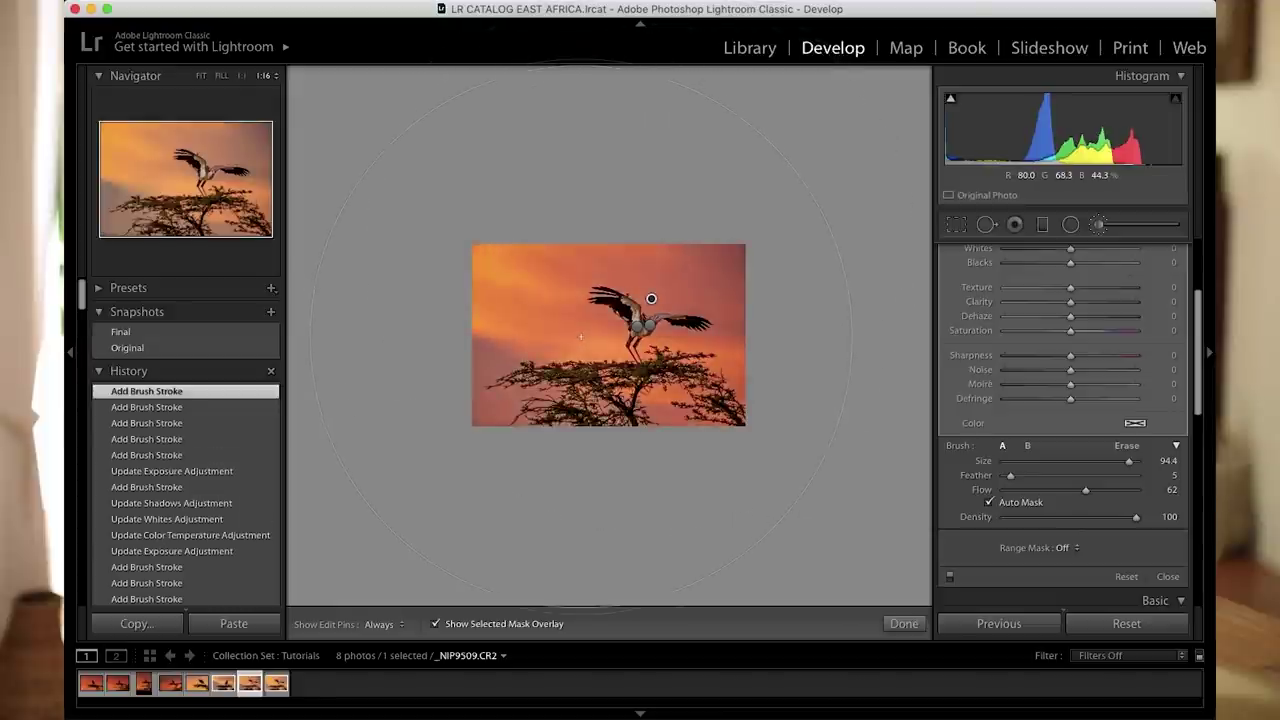
left_click(510, 327)
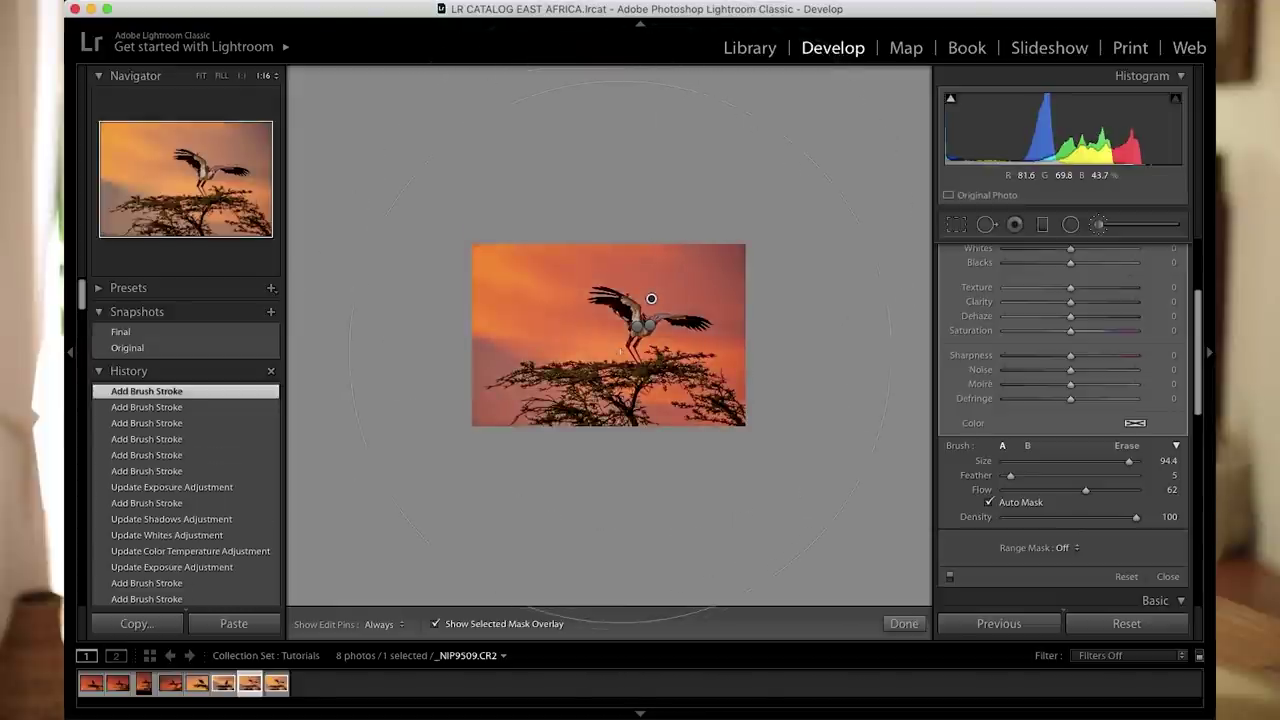
left_click(507, 338)
Step: Extend the mask across the sky above the tree and onto the bird's body
left_click(504, 350)
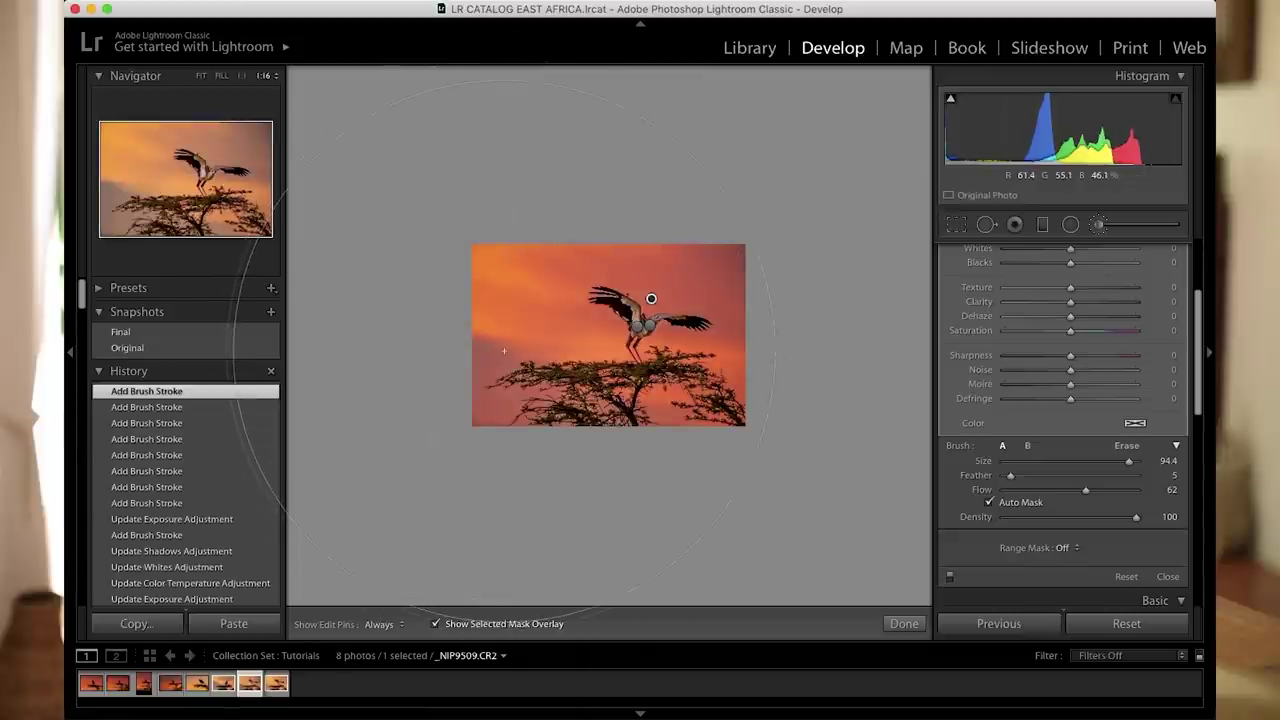
left_click(521, 278)
left_click(524, 268)
left_click(580, 290)
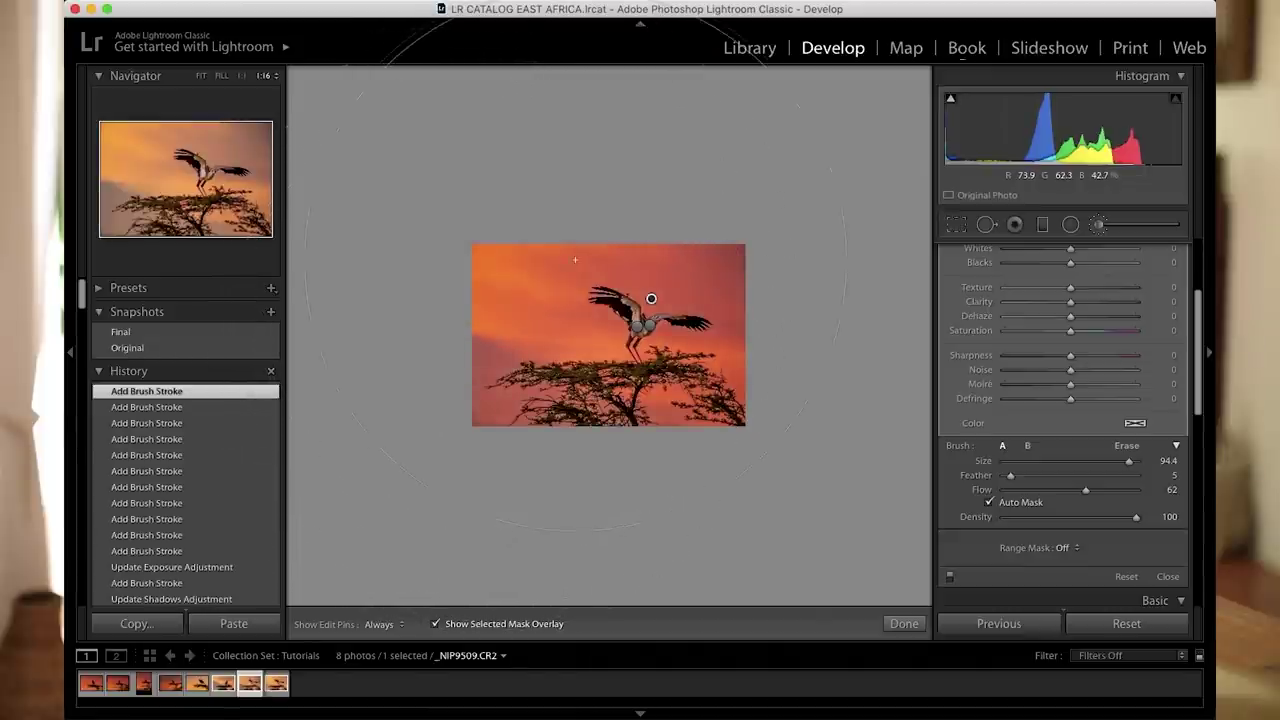
left_click(640, 315)
left_click(712, 347)
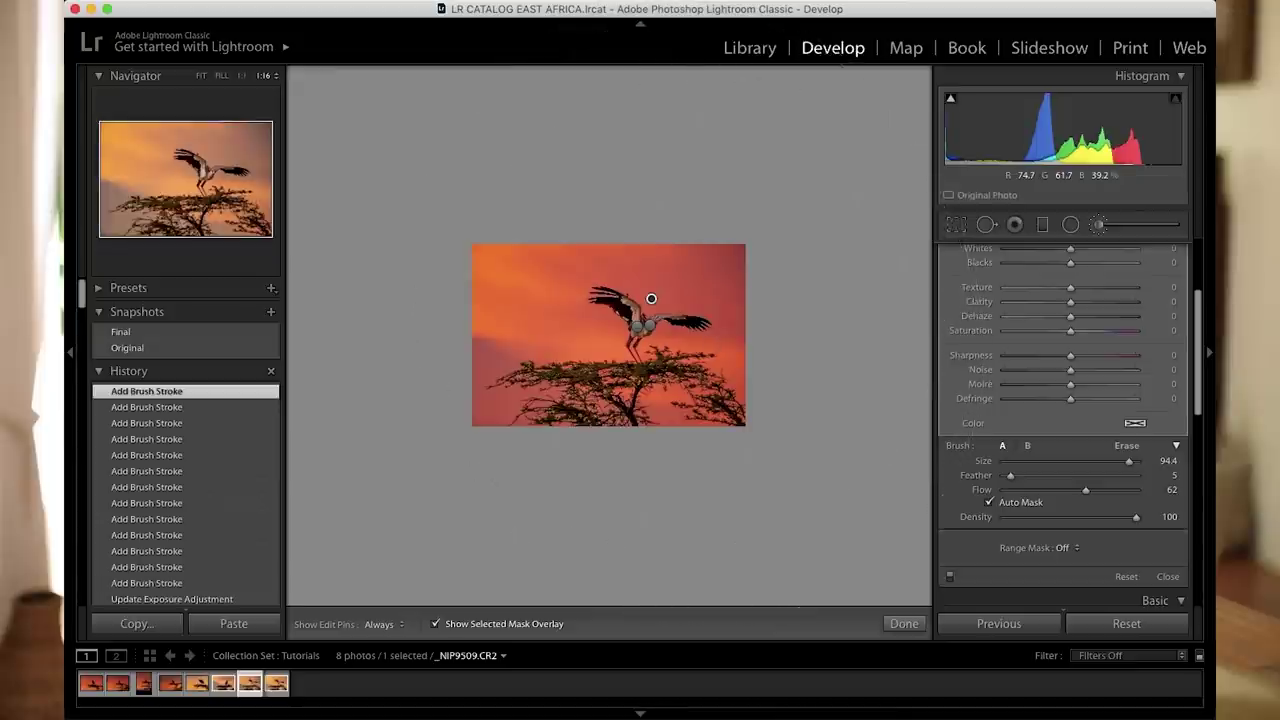
left_click(661, 339)
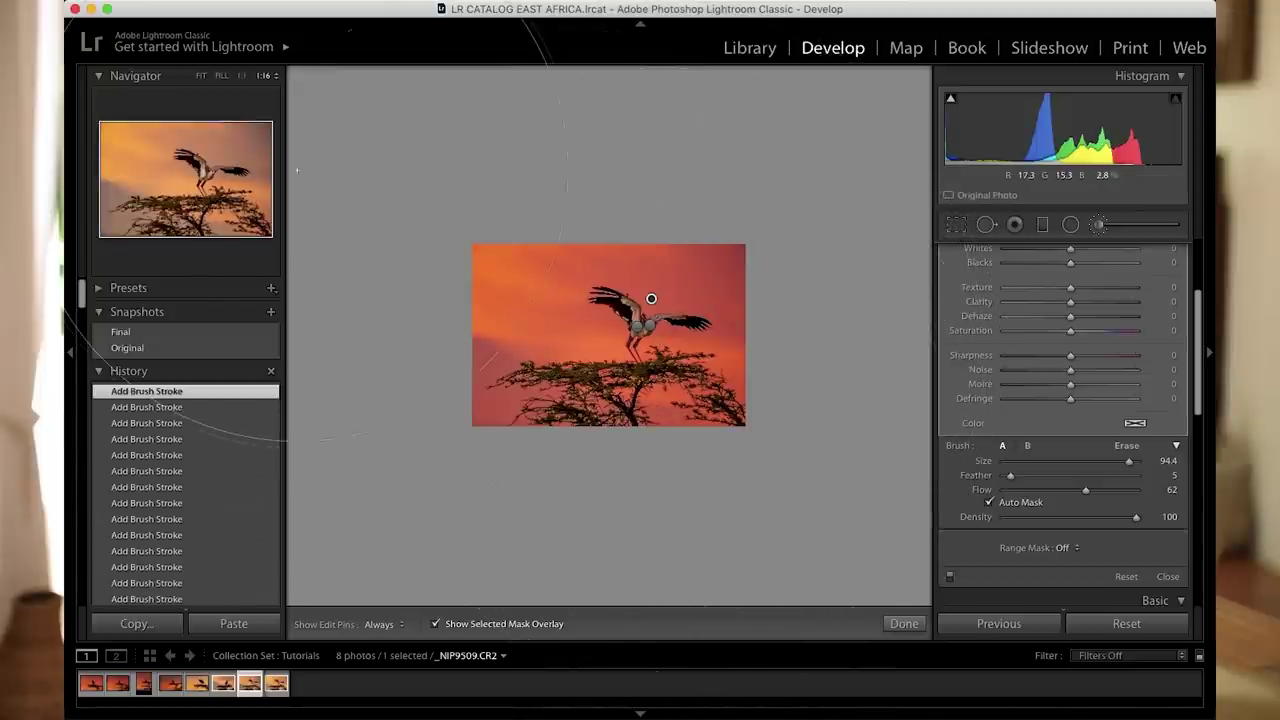
Step: Fit the photo in view and Alt-erase mask overspill around the wing edges, hiding edit pins
left_click(205, 80)
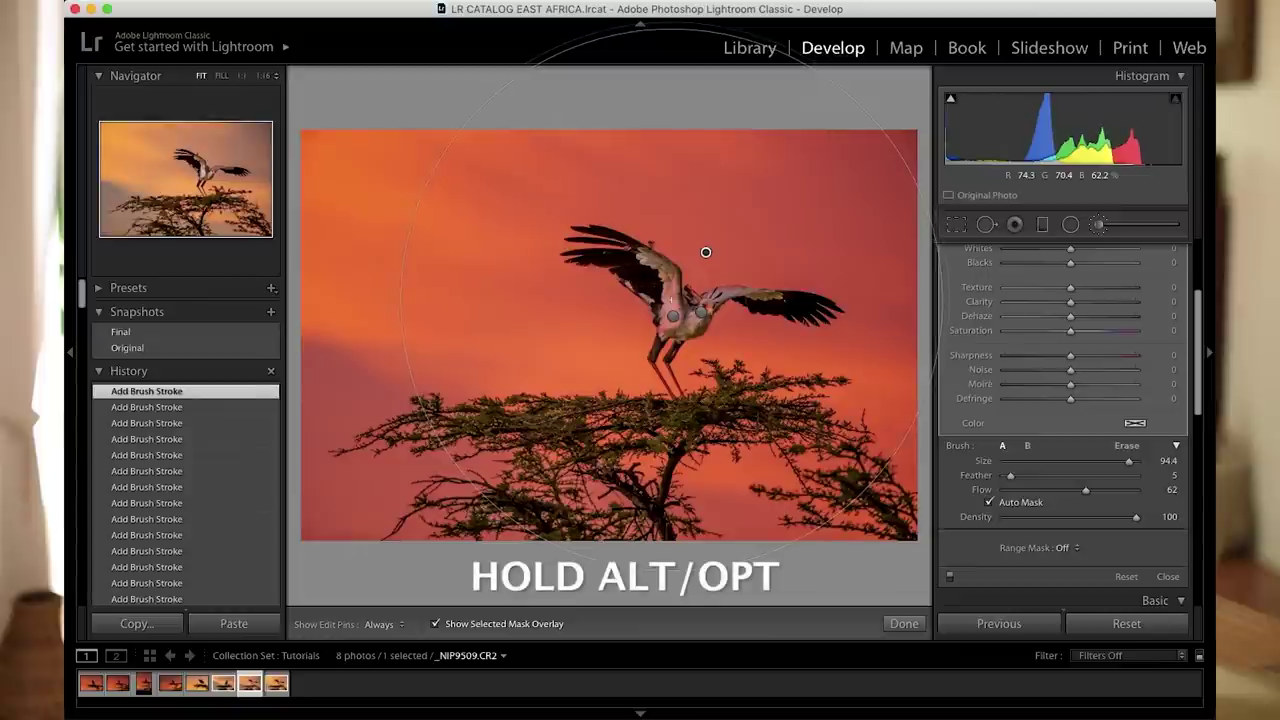
key("alt")
key("alt")
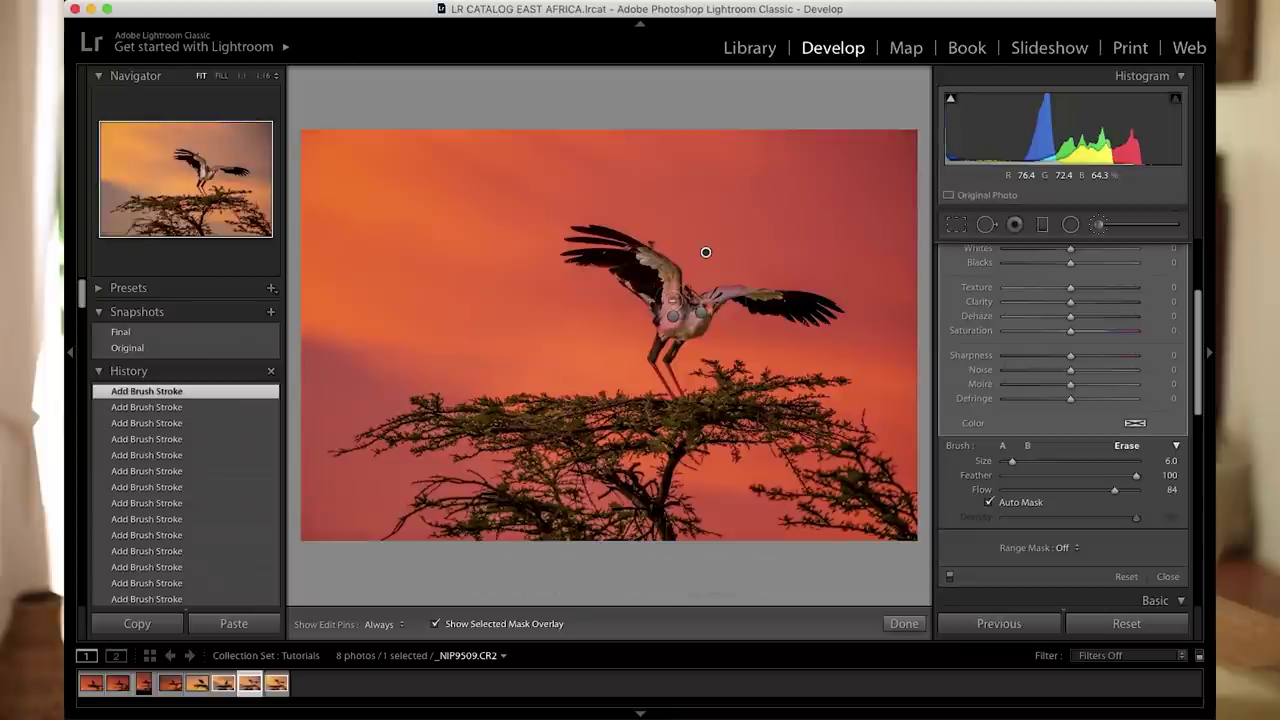
key("h")
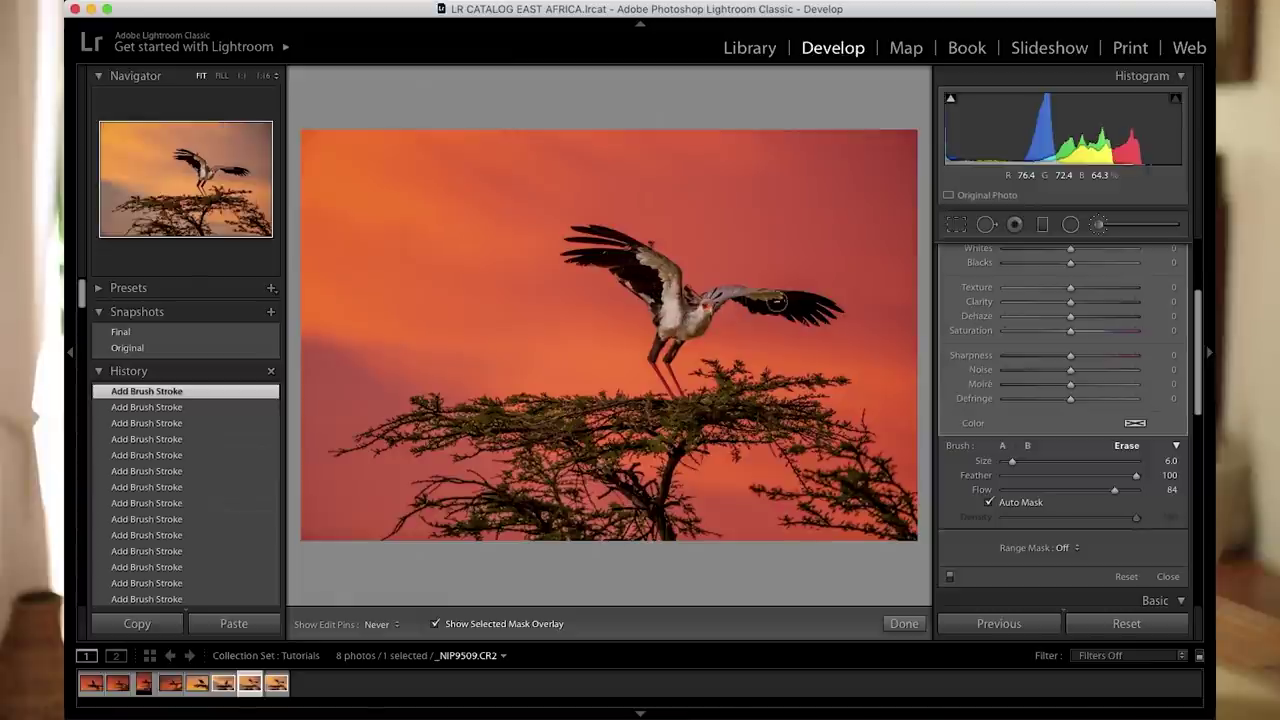
key("alt")
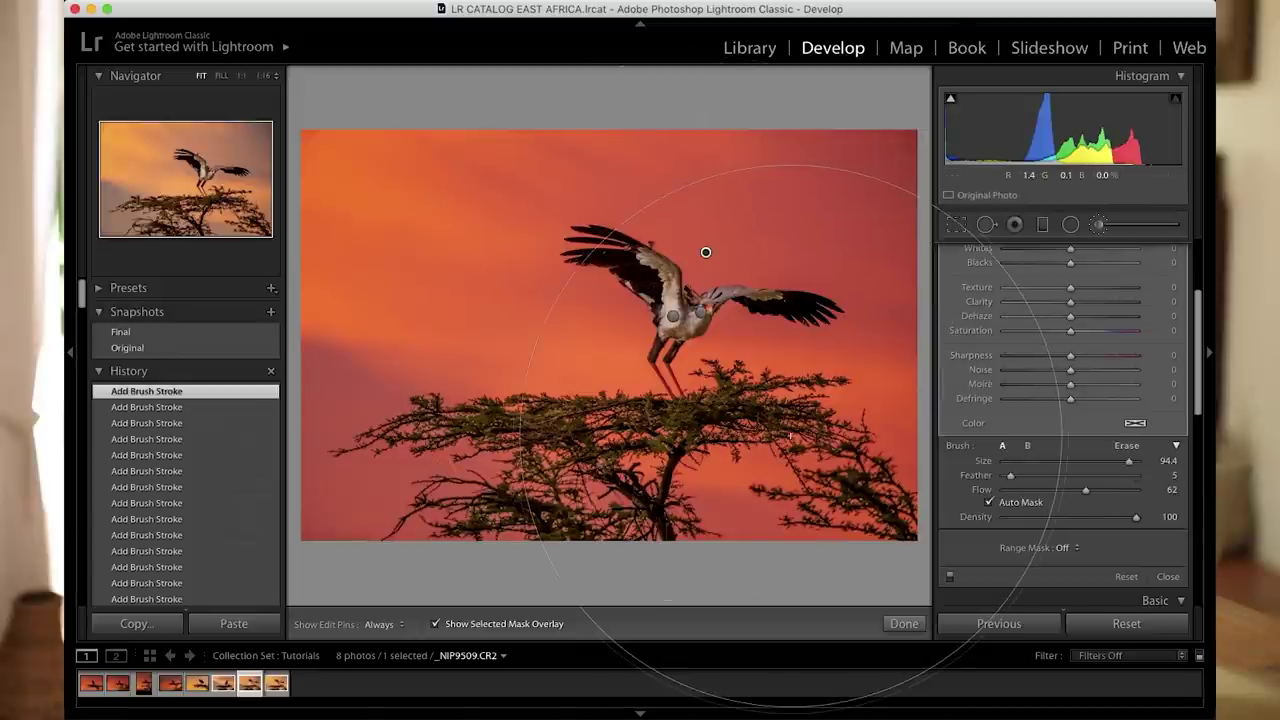
Step: Hide the mask overlay, set the brush's Temp to 14 and Noise to 51, then close the brush
key("o")
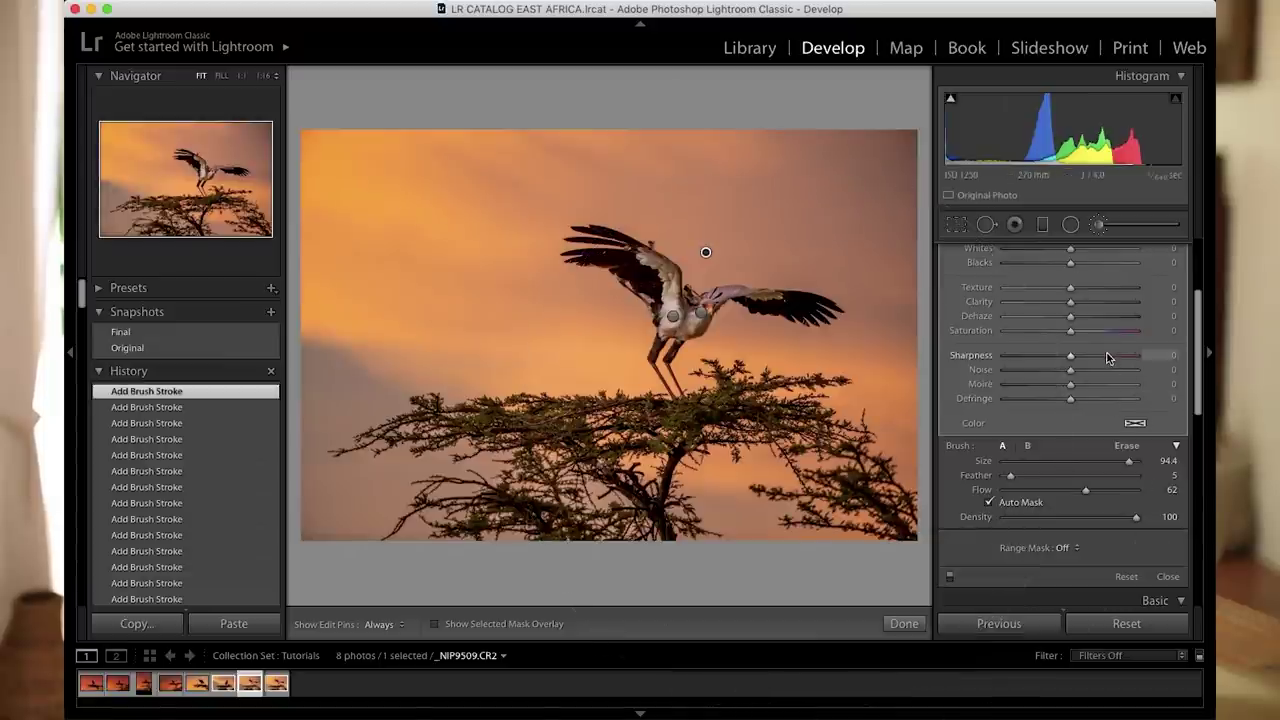
scroll(1107, 358, "up", 5)
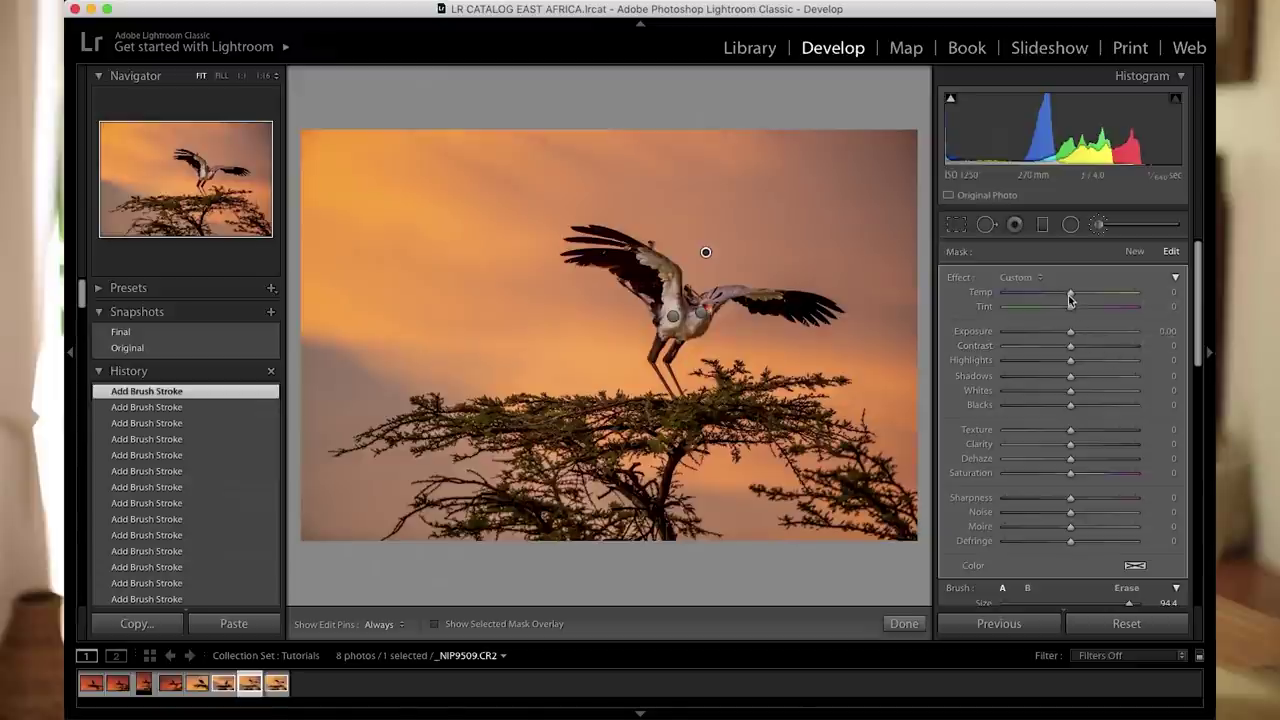
left_click_drag(1070, 297, 1078, 298)
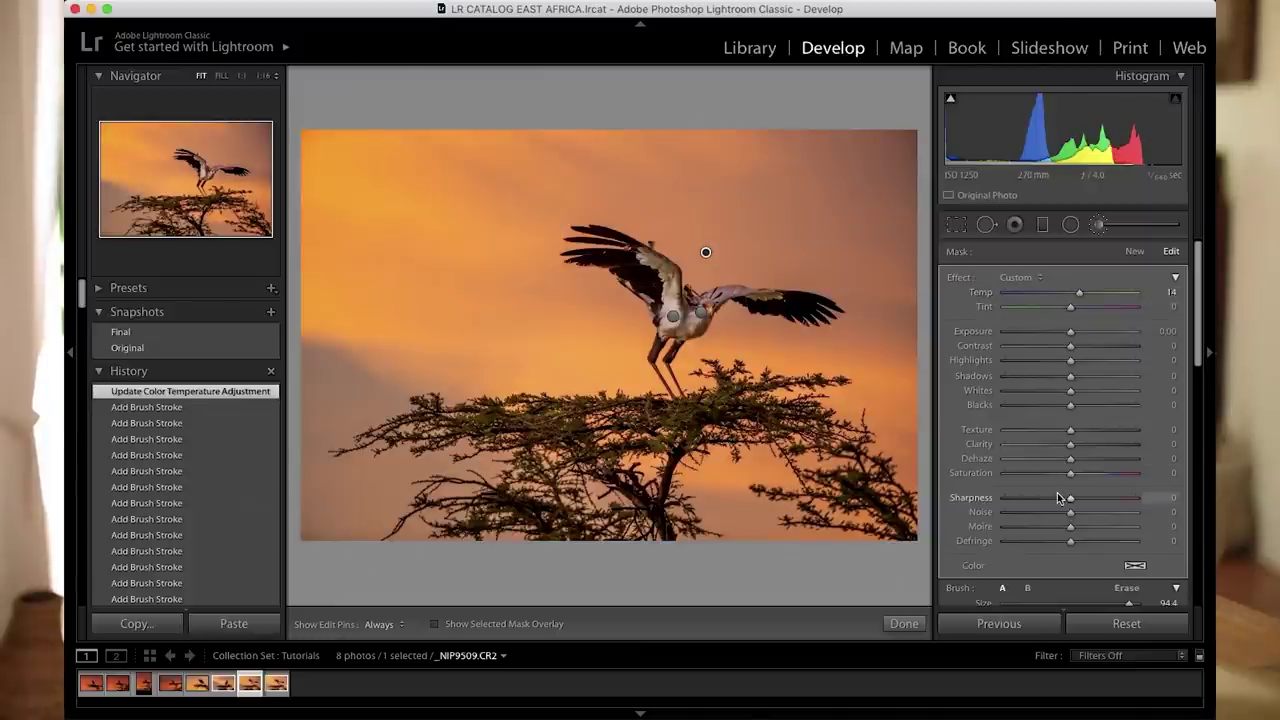
left_click_drag(1076, 514, 1105, 518)
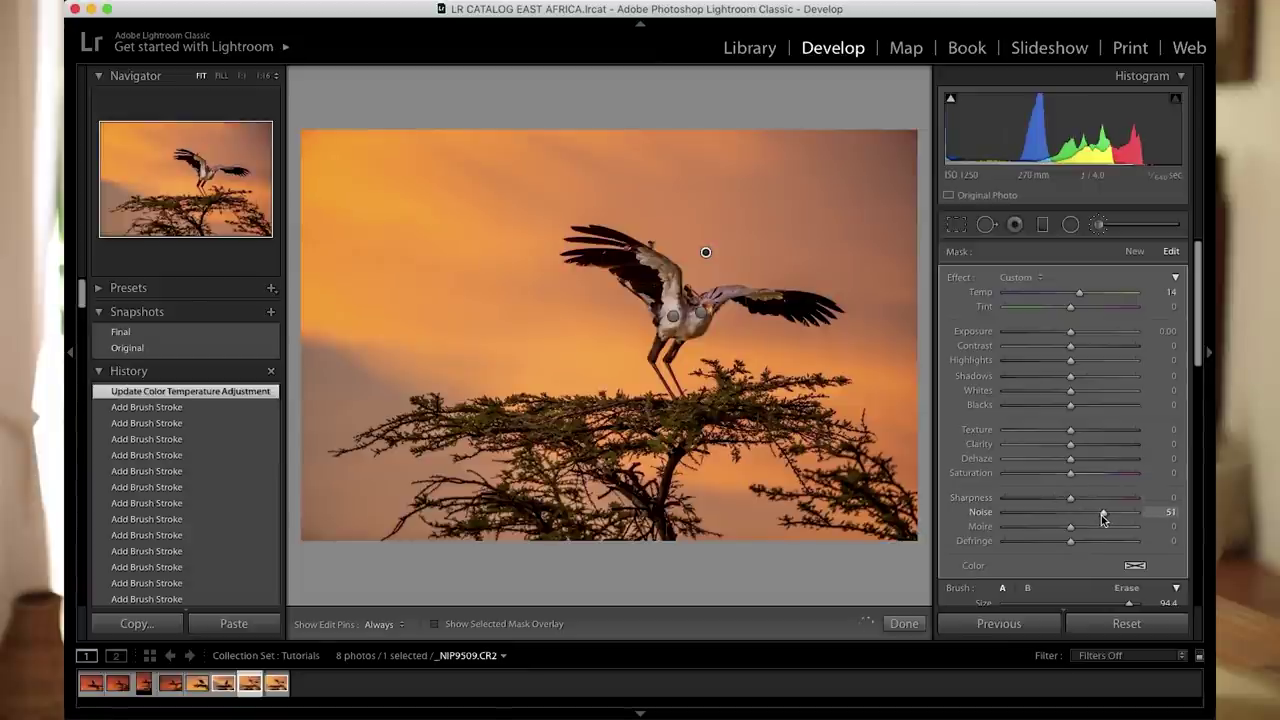
left_click_drag(1100, 515, 1101, 515)
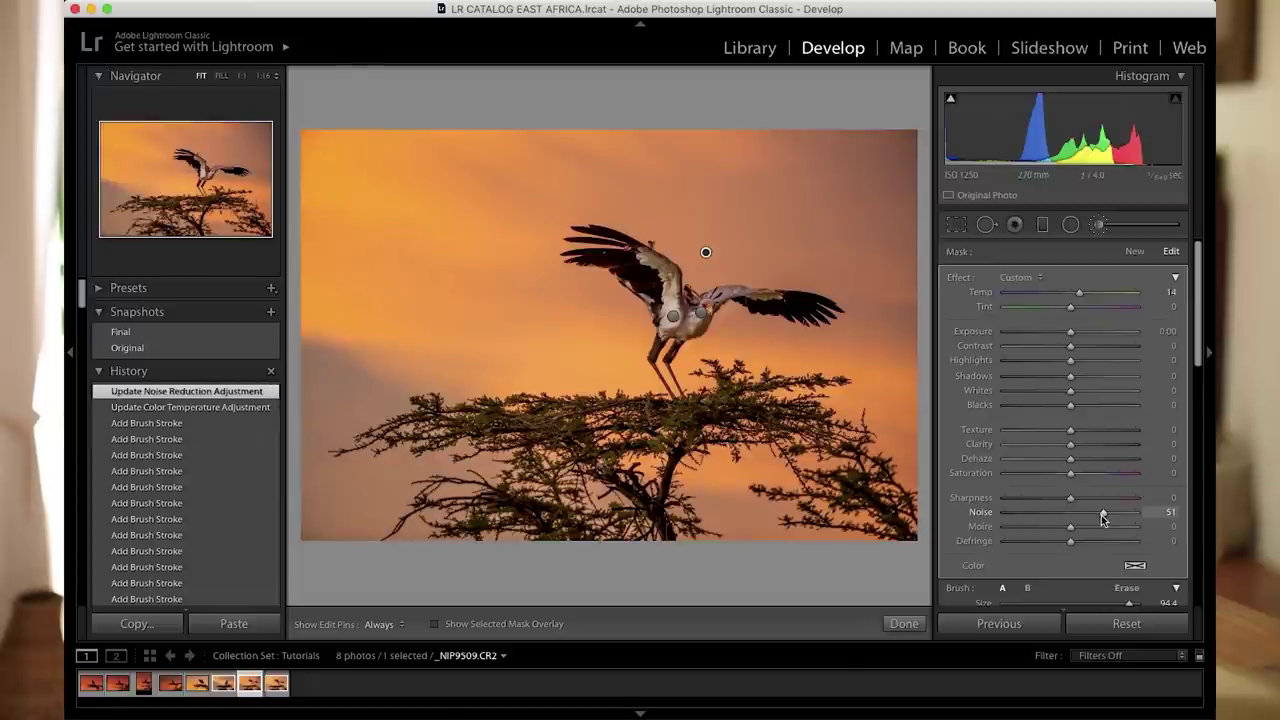
key("k")
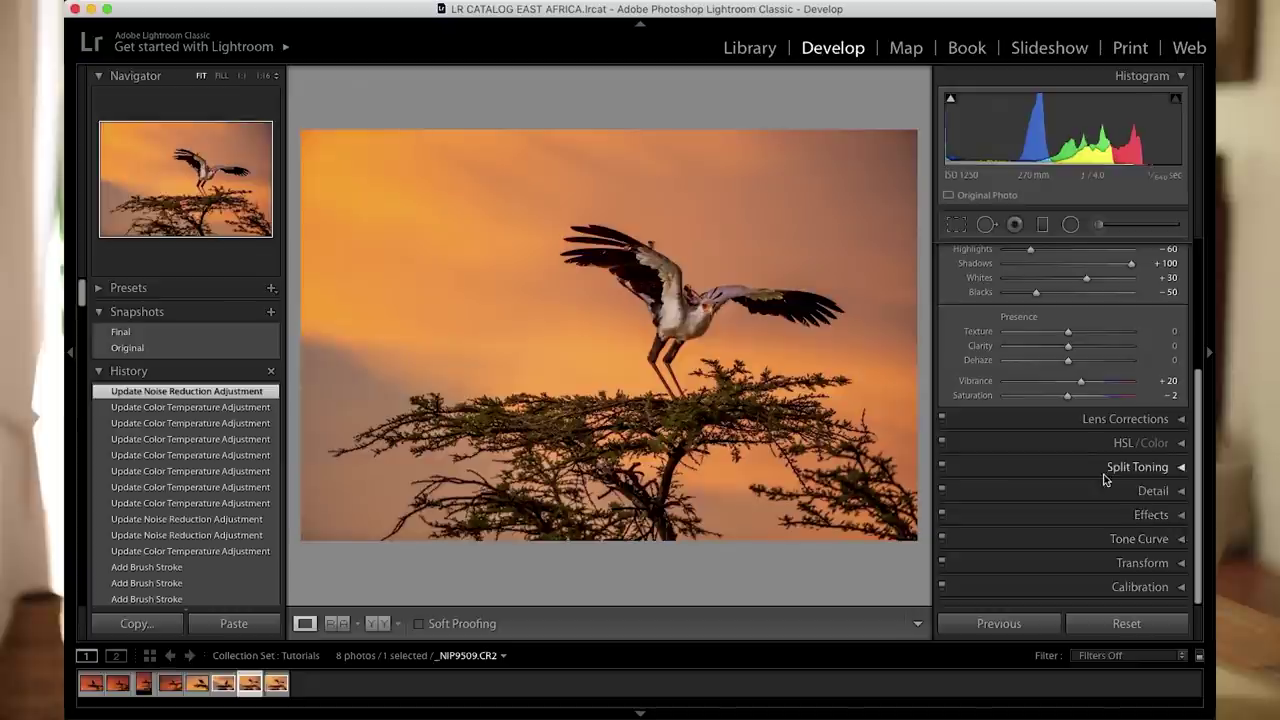
Step: In Split Toning, set Shadows Hue to 214 with Alt preview and Shadows Saturation to 3
left_click(1180, 467)
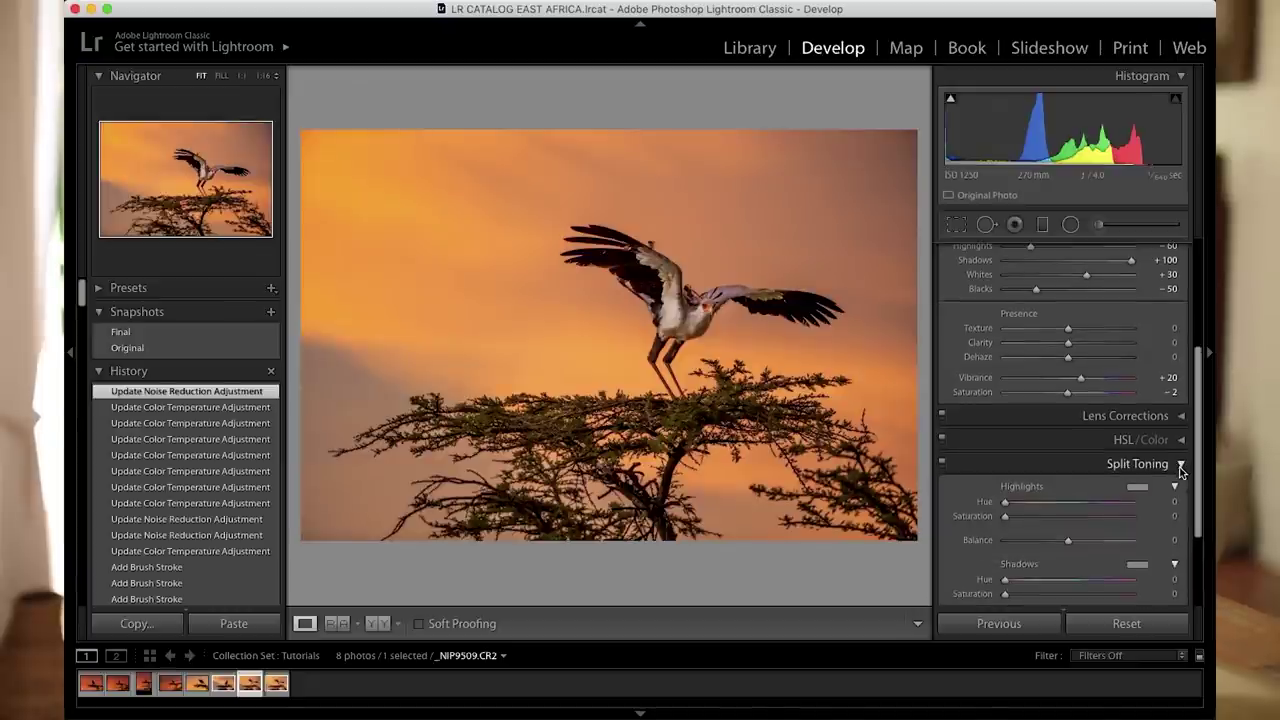
scroll(1198, 423, "down", 2)
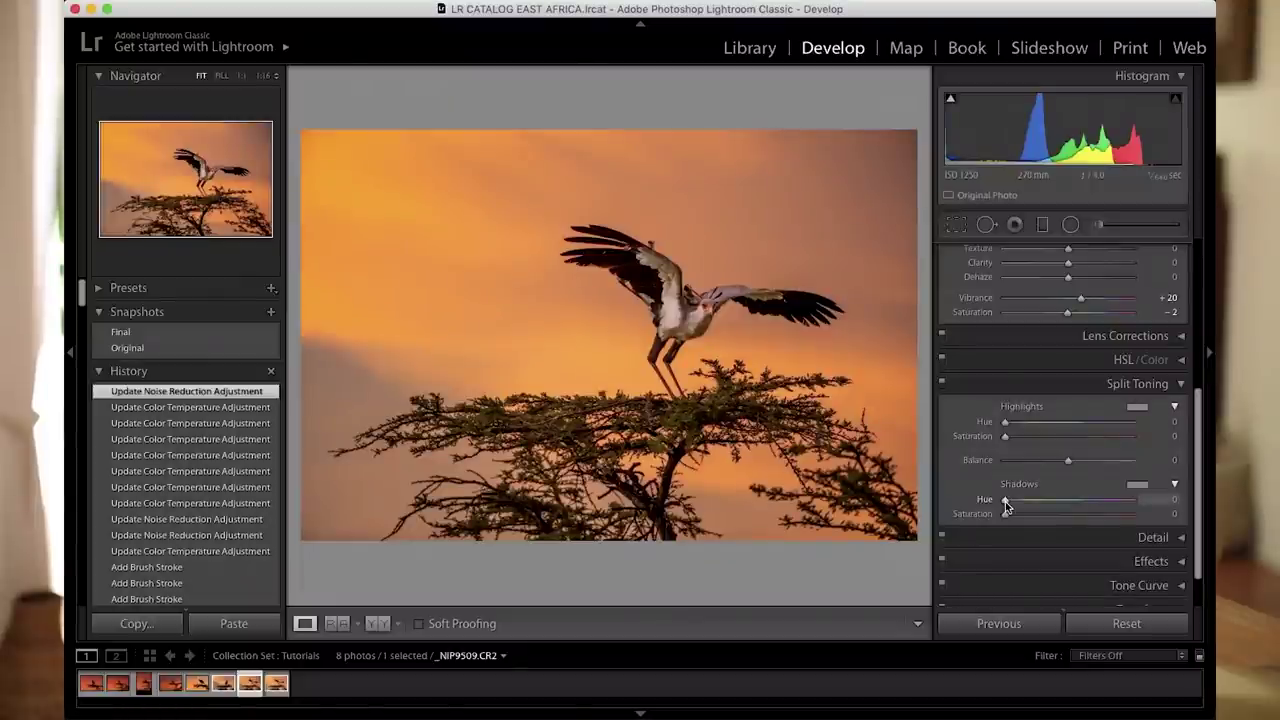
left_click(1005, 502, "alt")
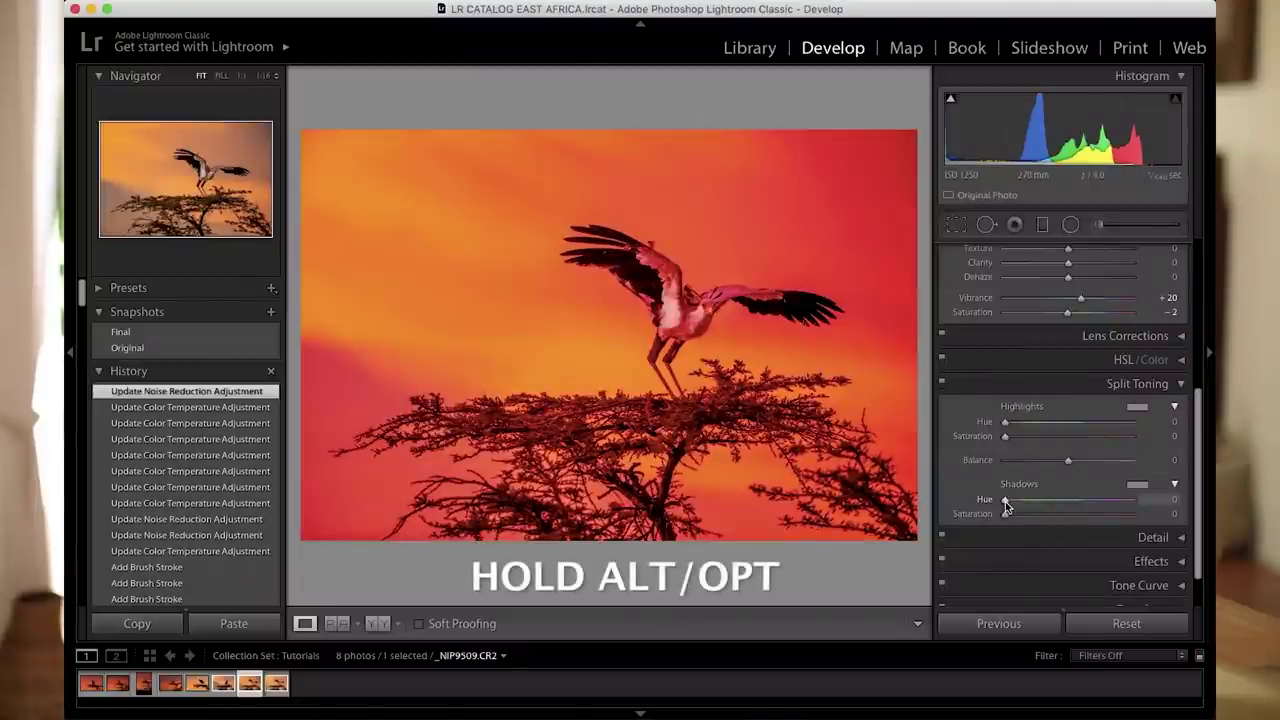
left_click_drag(1005, 507, 1064, 514)
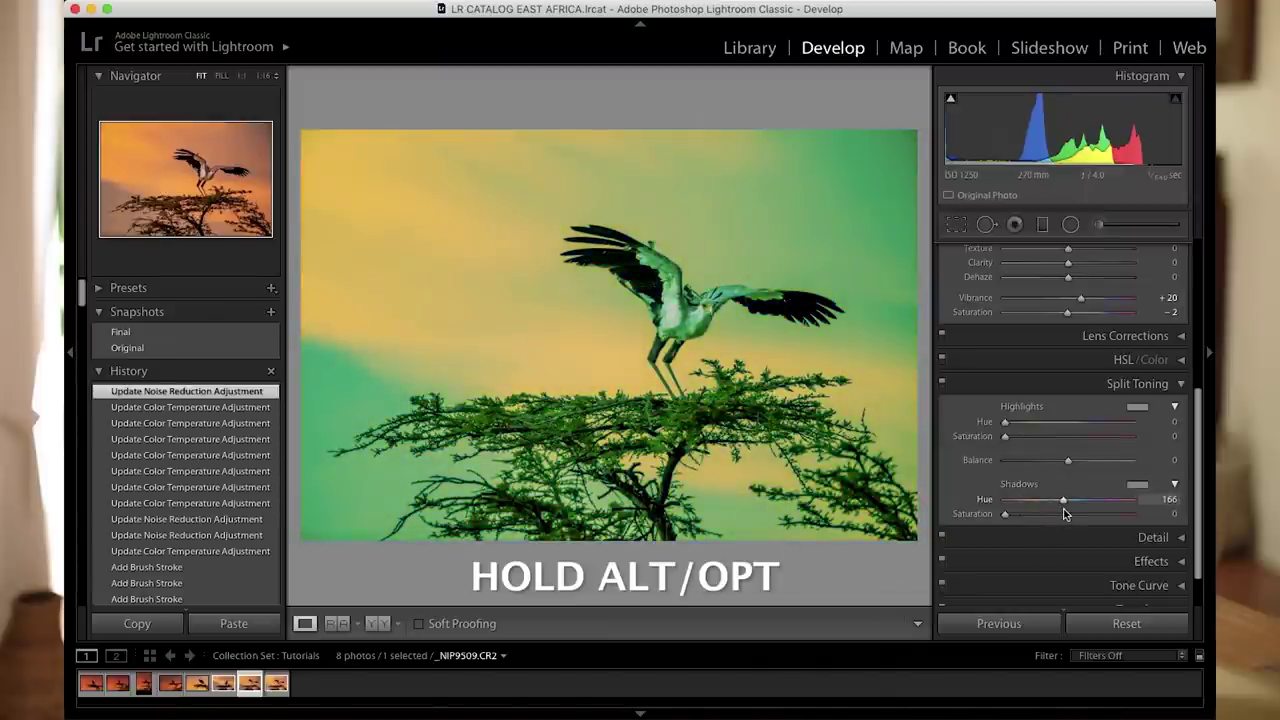
left_click_drag(1064, 509, 1084, 507)
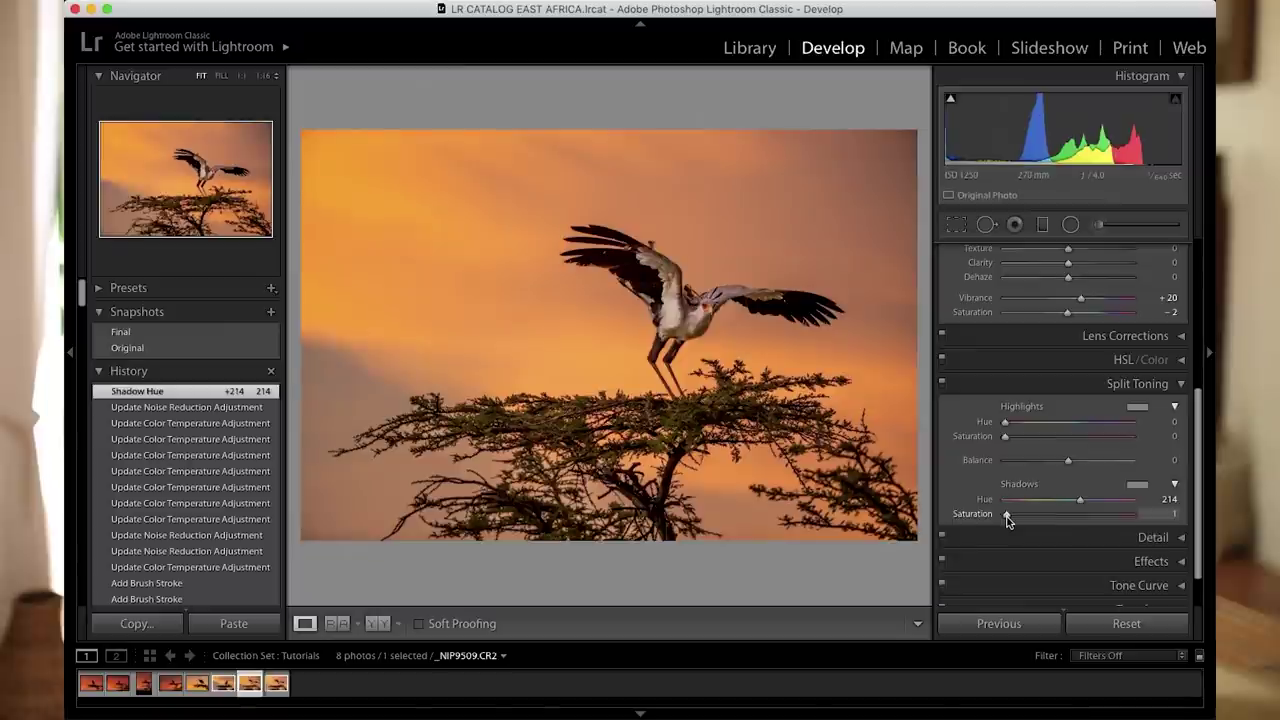
left_click_drag(1007, 520, 1006, 520)
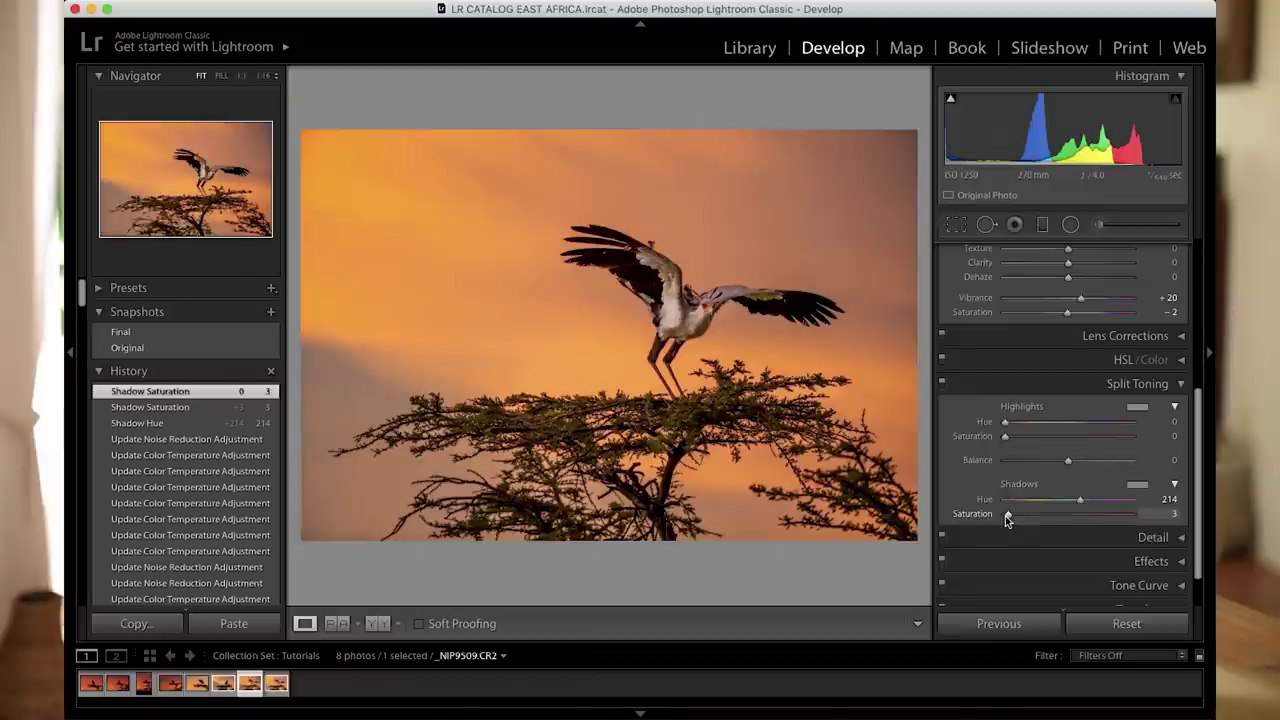
left_click_drag(1007, 519, 1010, 518)
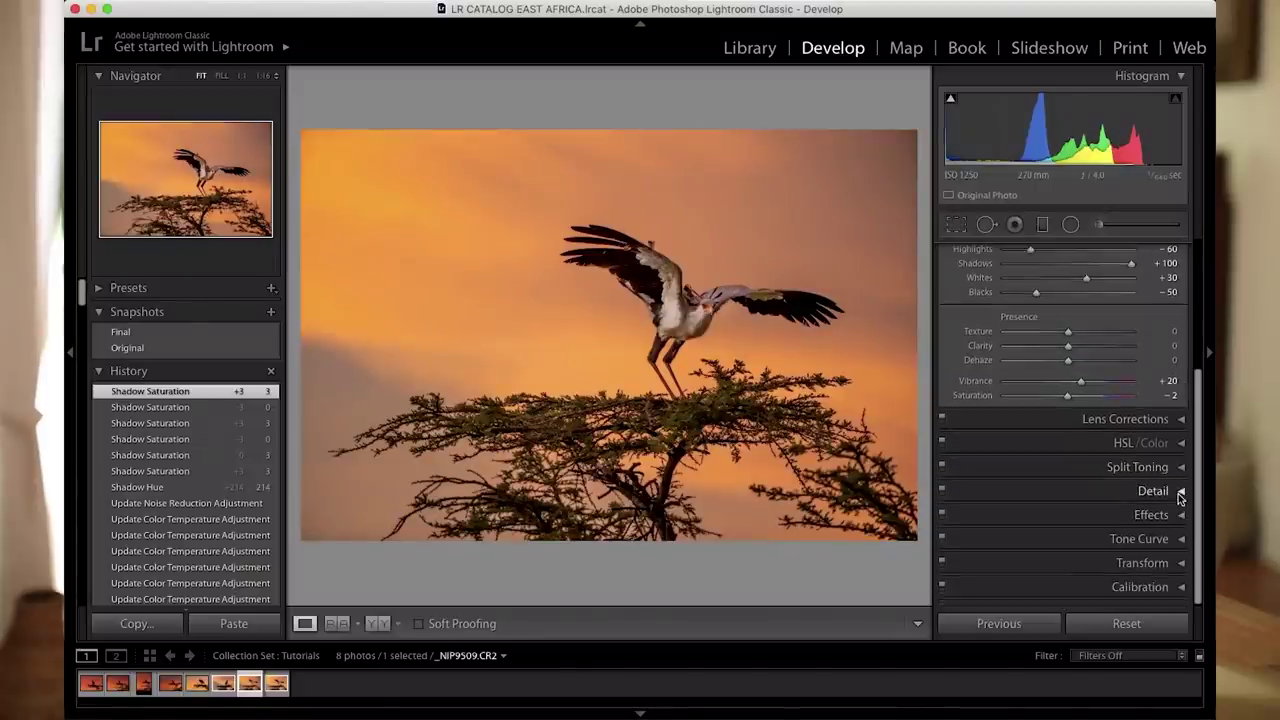
Step: In the Detail panel, set Sharpening Masking to 75 and Amount to 50
left_click(1181, 491)
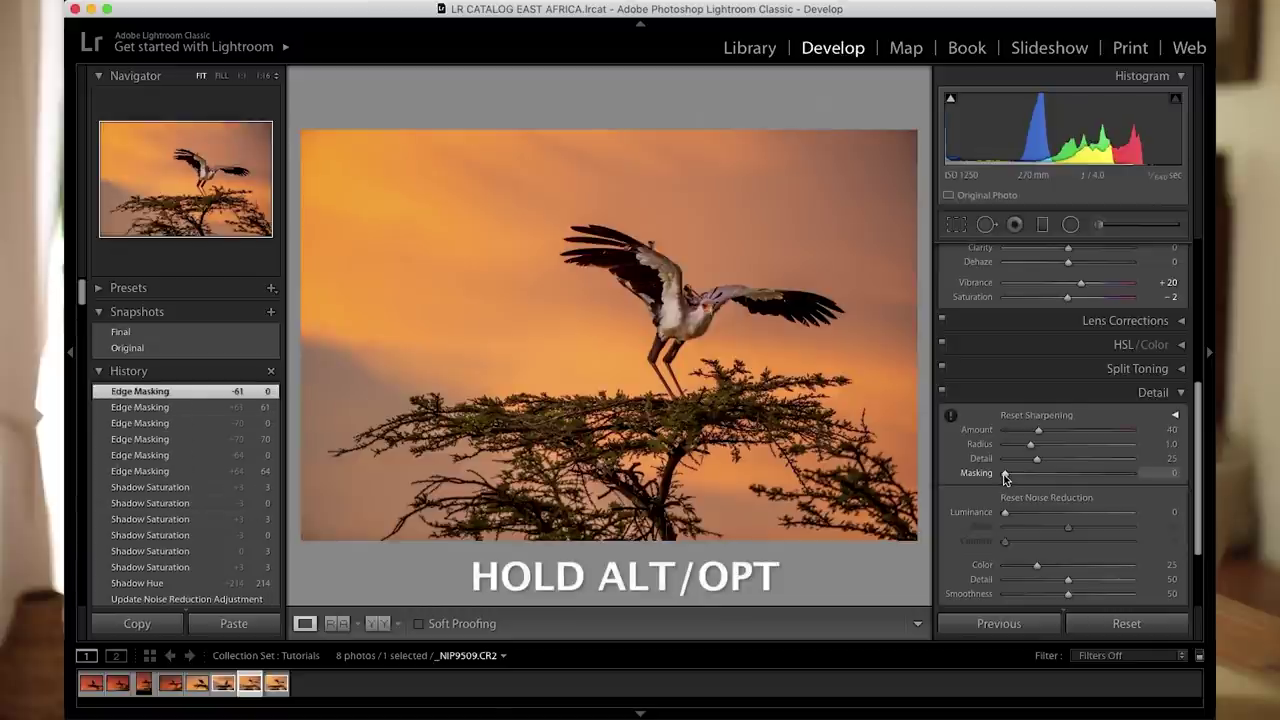
left_click_drag(1005, 478, 1099, 482)
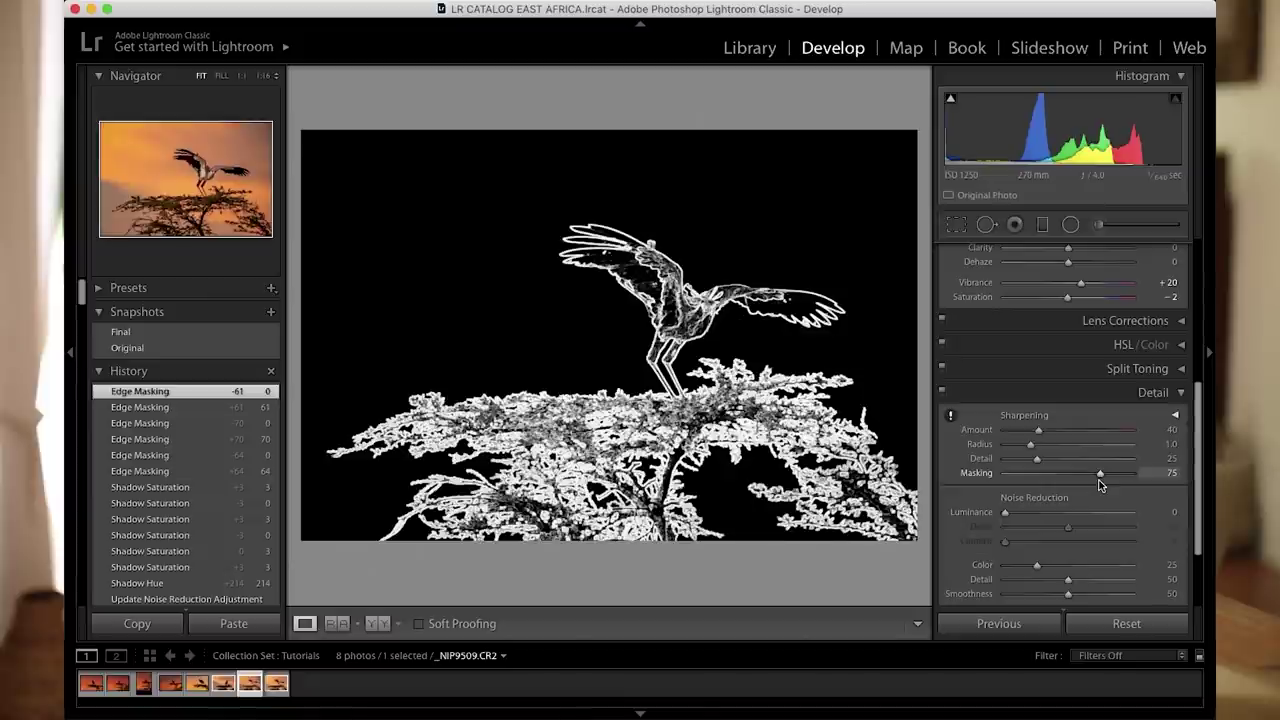
left_click_drag(1100, 484, 1100, 484)
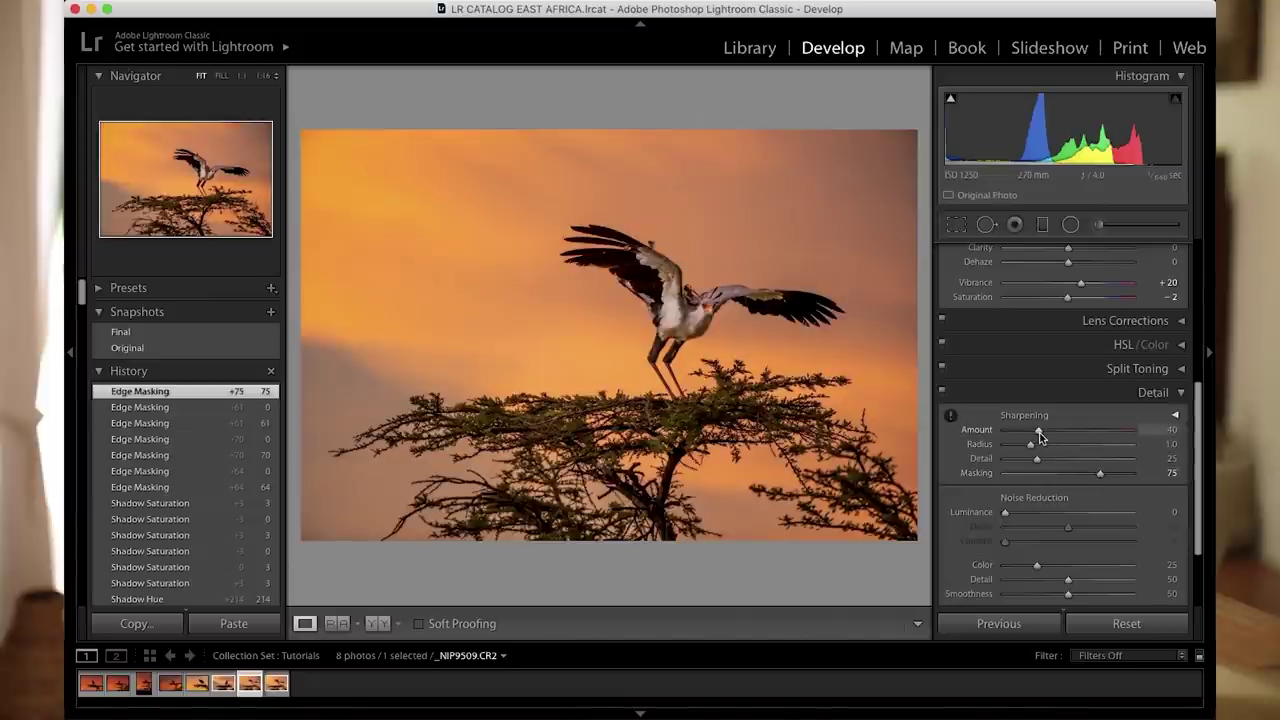
left_click_drag(1039, 433, 1048, 433)
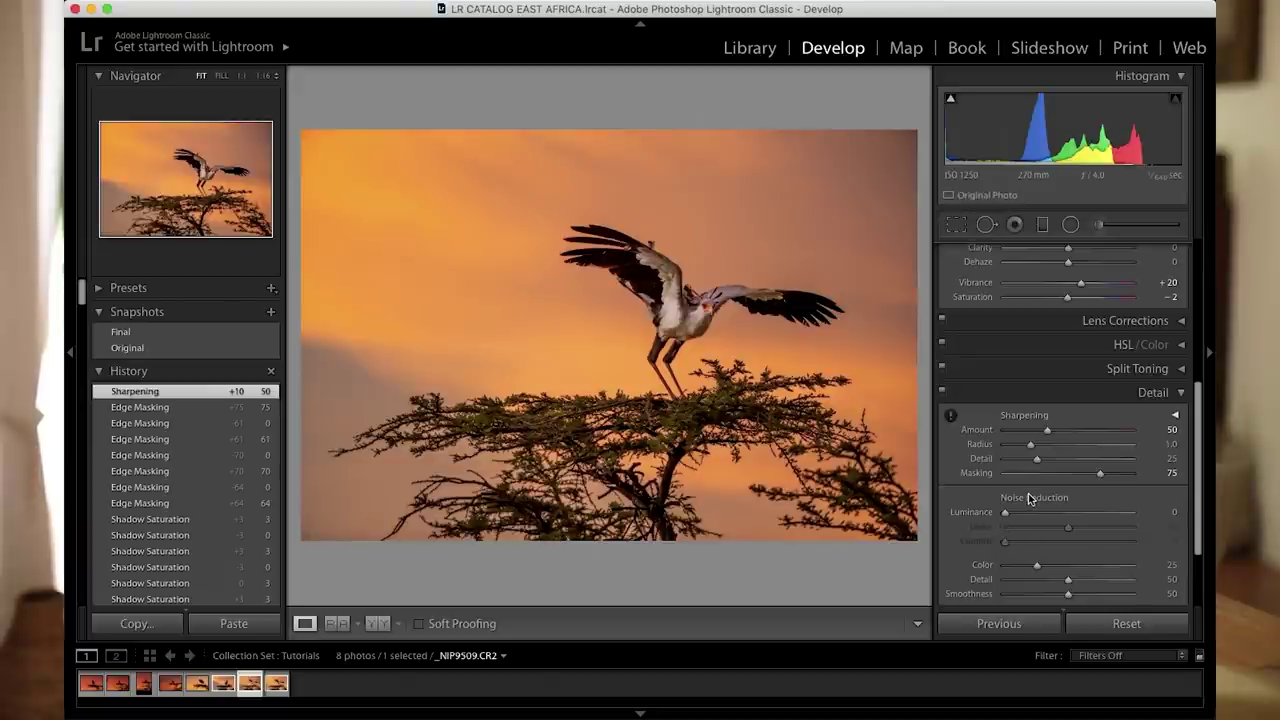
Step: Set Noise Reduction Luminance to 8 in the Detail panel
left_click_drag(1005, 512, 1015, 518)
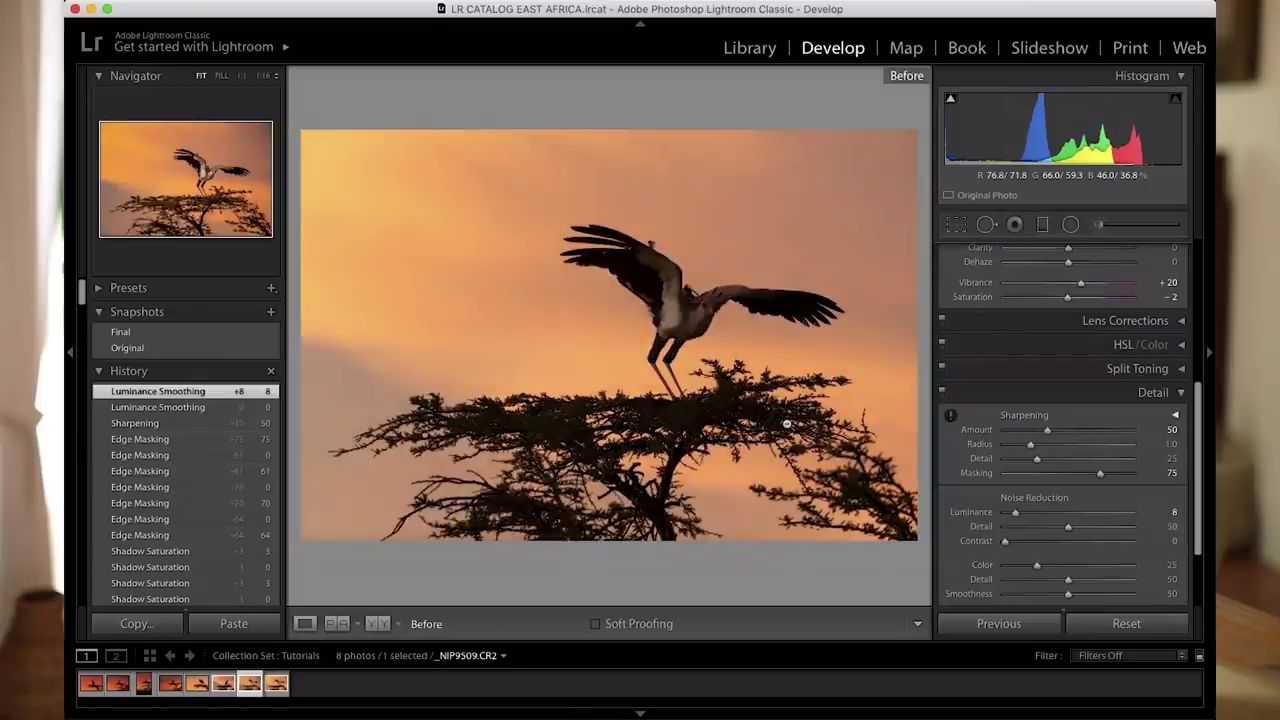
key("backslash")
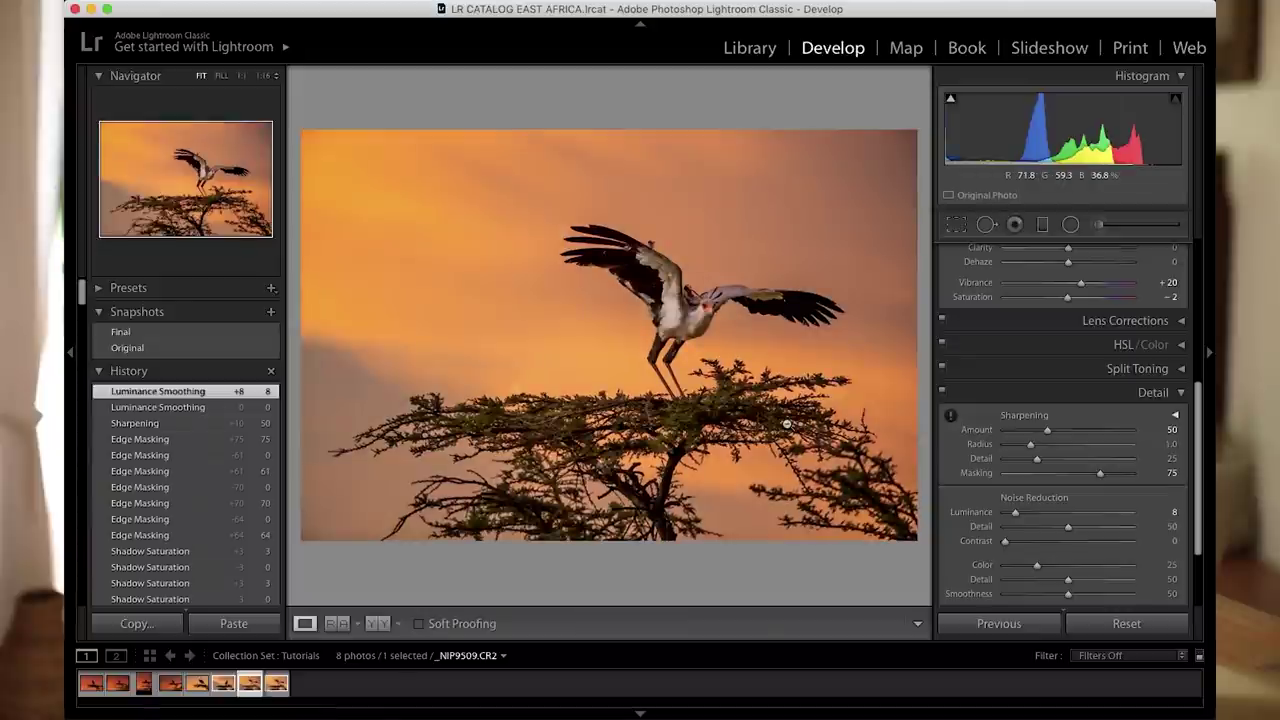
key("backslash")
key("backslash")
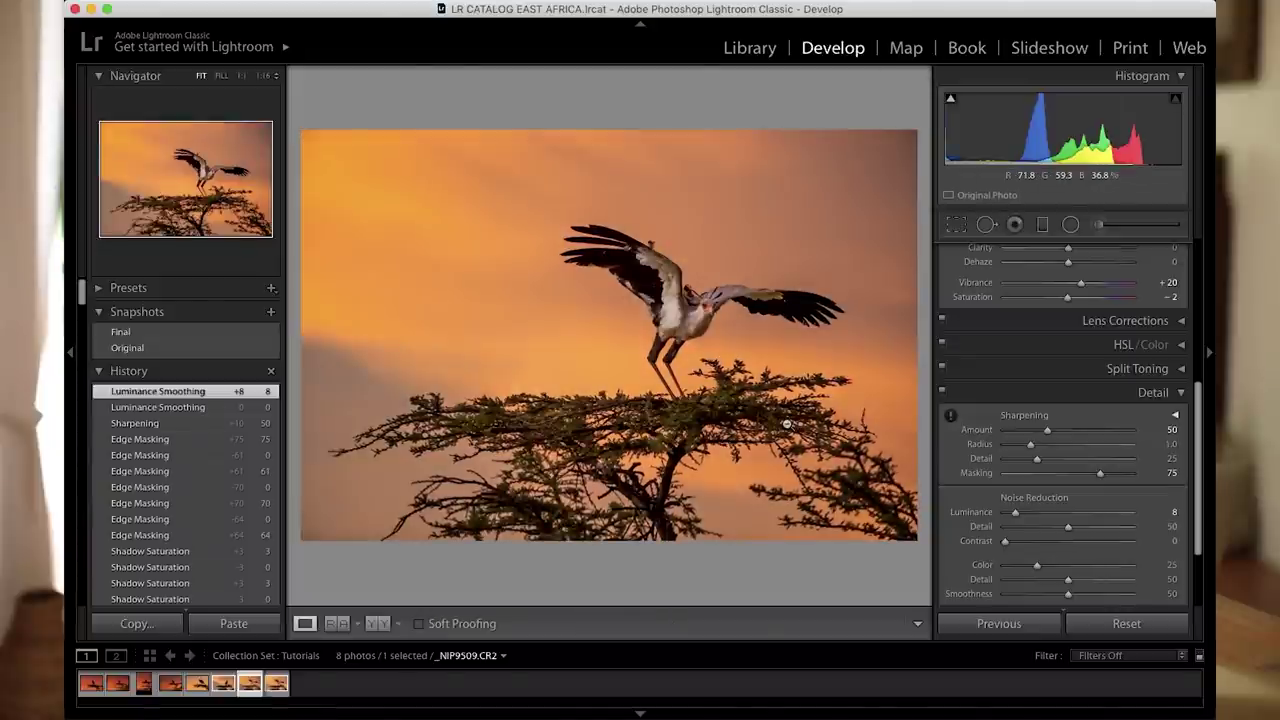